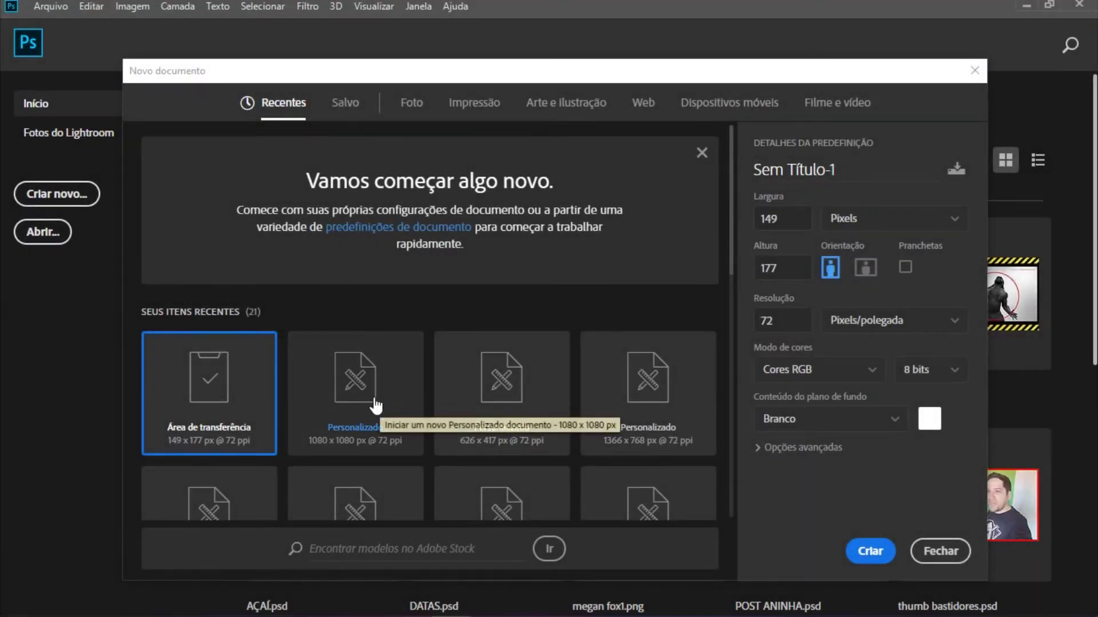
Step: Create a new 1080 × 1080 px document from the Personalizado preset
click(382, 381)
click(870, 551)
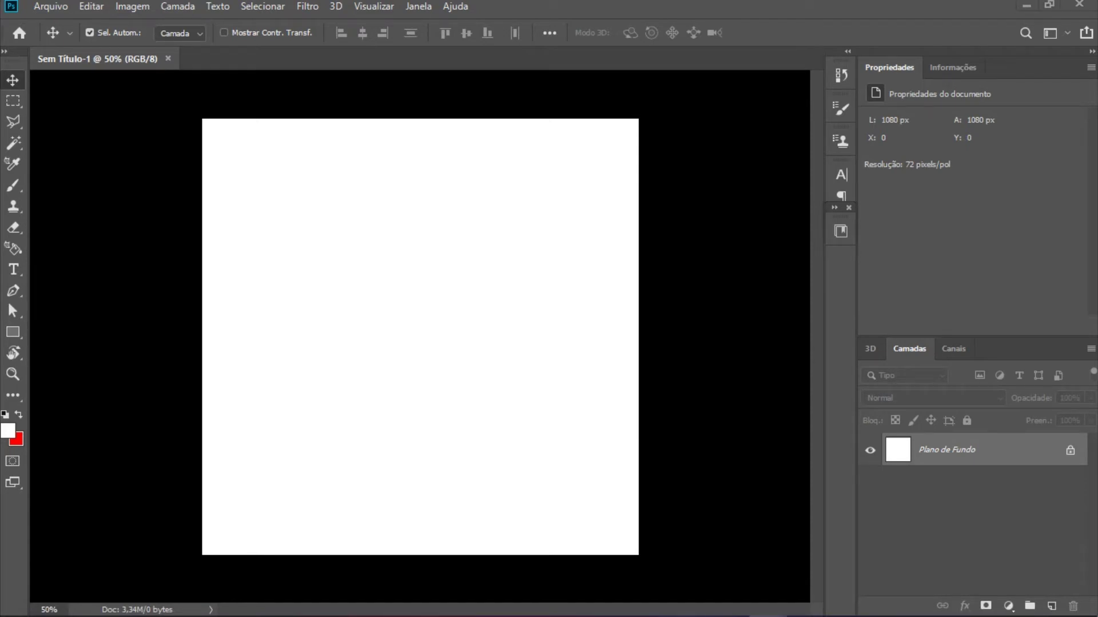
Step: Add a new layer and set the gradient's right stop to bright red in the Gradient Editor
key(ctrl+shift+alt+n)
click(21, 399)
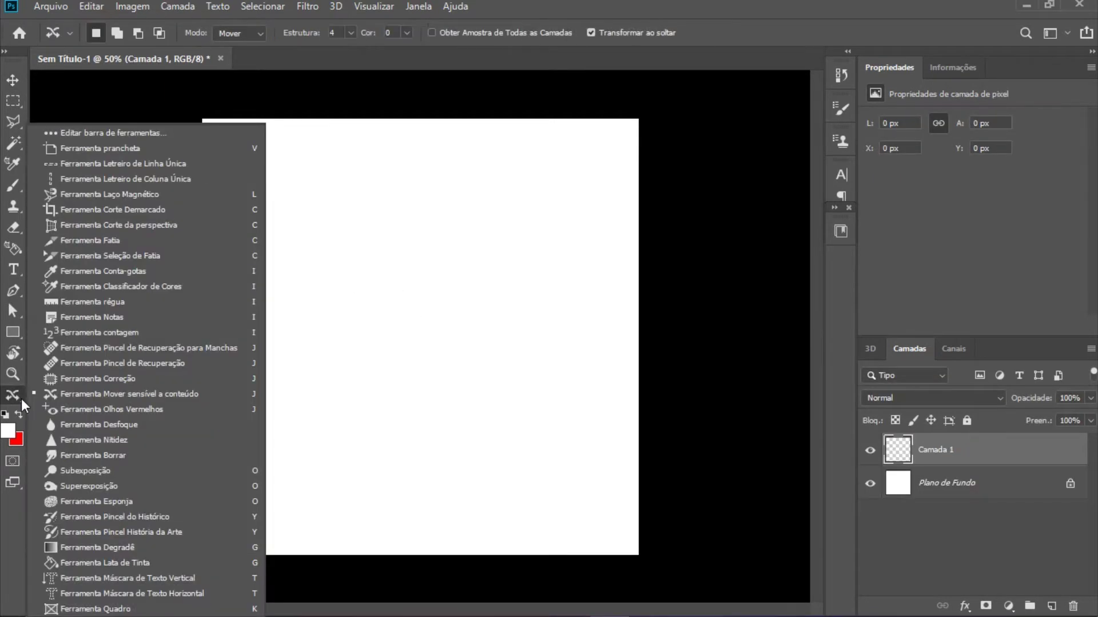
click(136, 548)
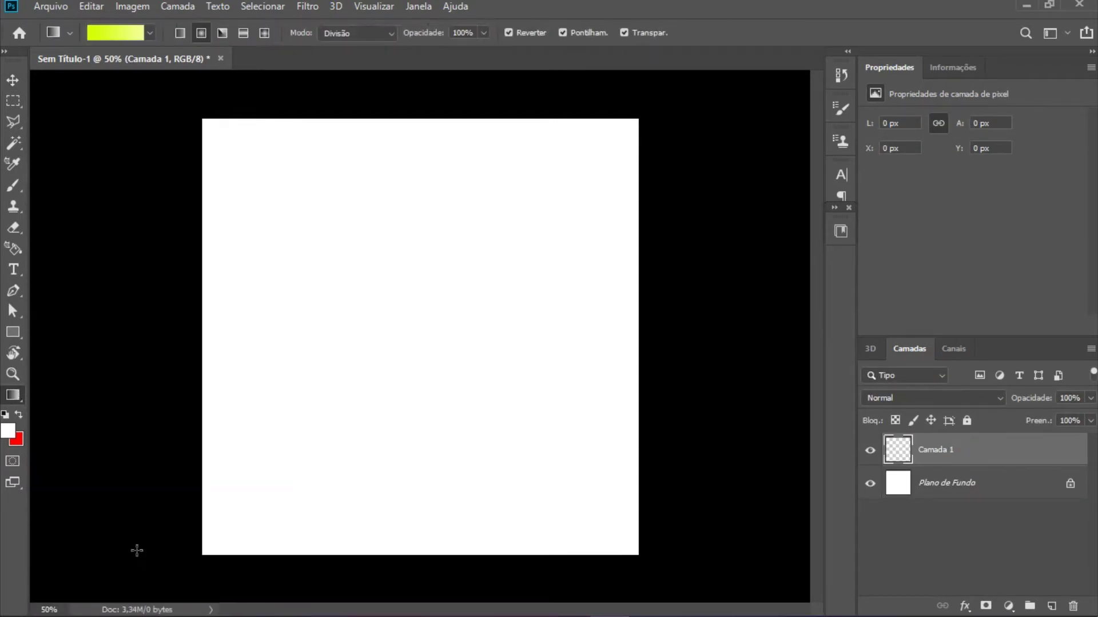
click(115, 36)
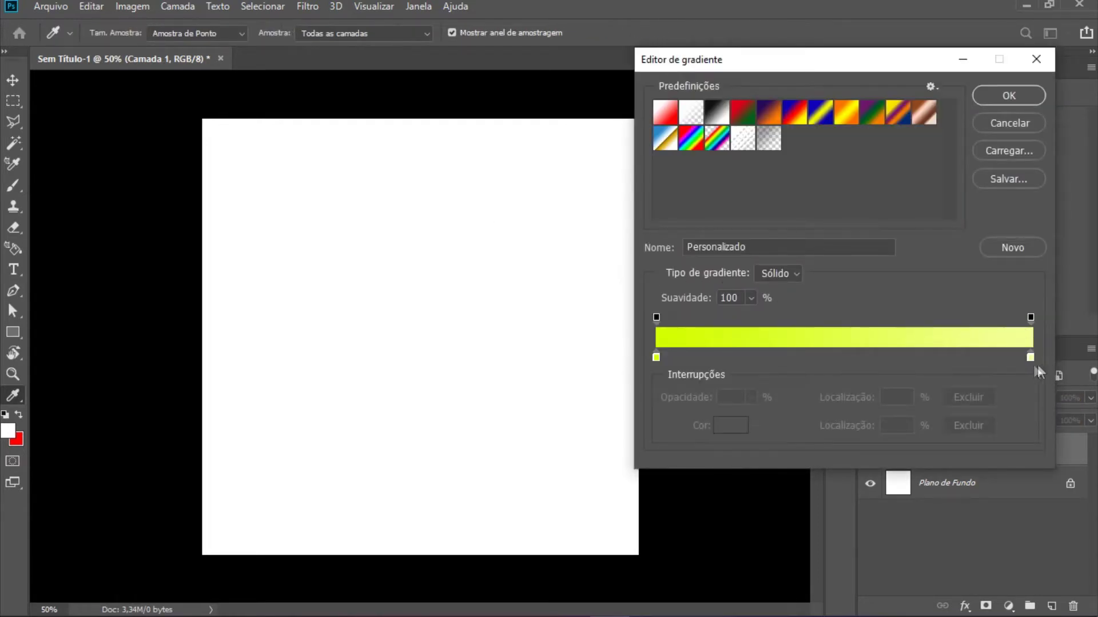
double_click(1030, 357)
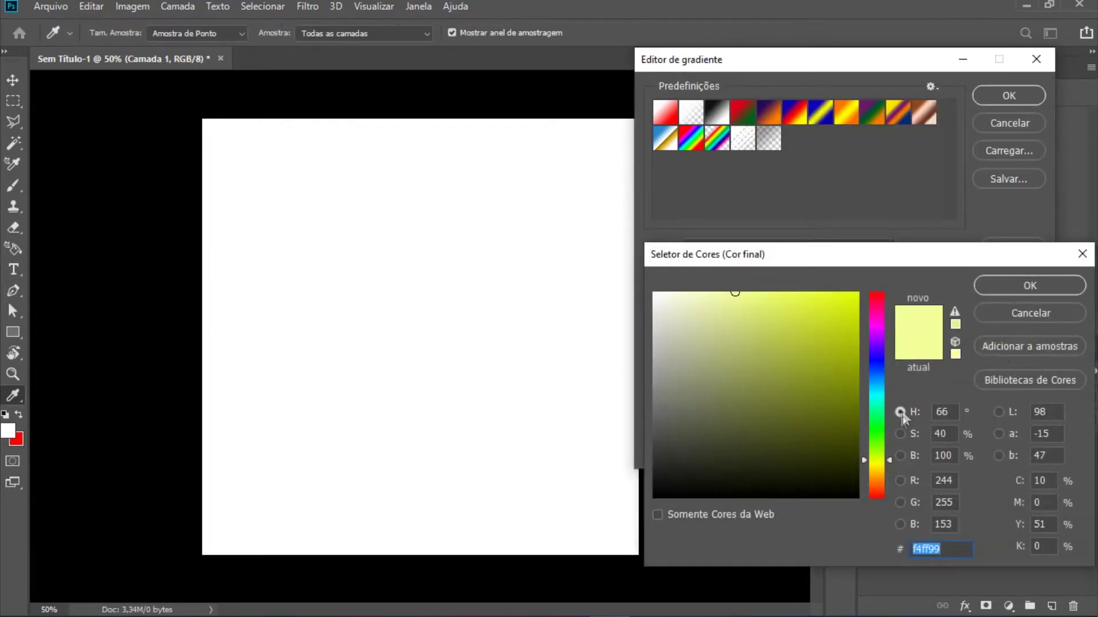
drag(880, 484, 880, 492)
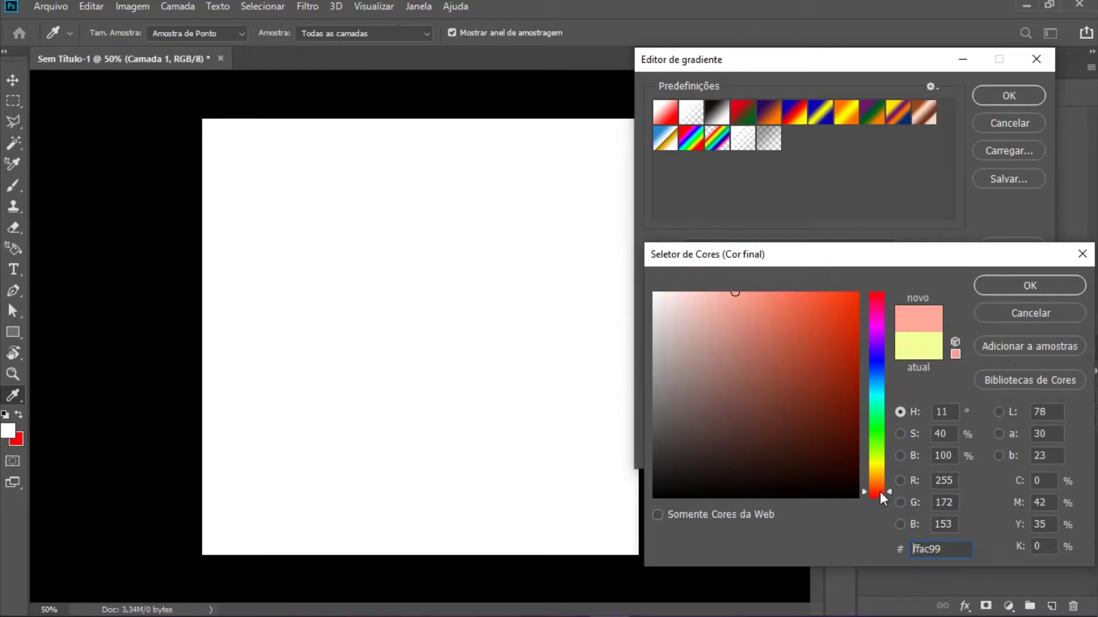
mouse_move(833, 305)
mouse_down()
mouse_move(842, 290)
mouse_move(814, 287)
mouse_move(838, 292)
mouse_up()
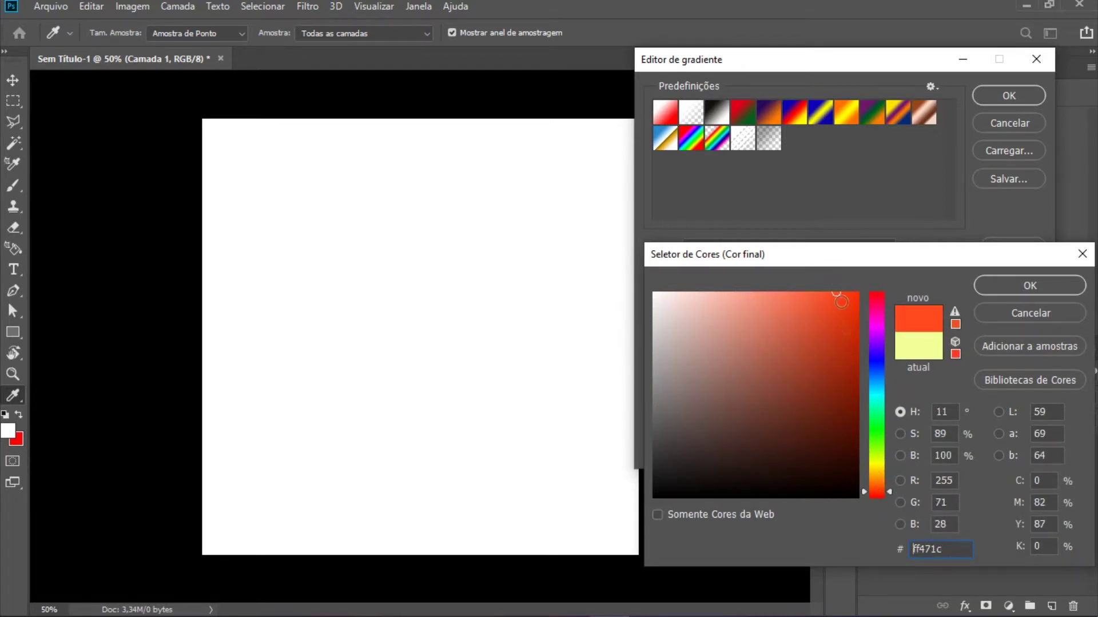
drag(886, 493, 876, 497)
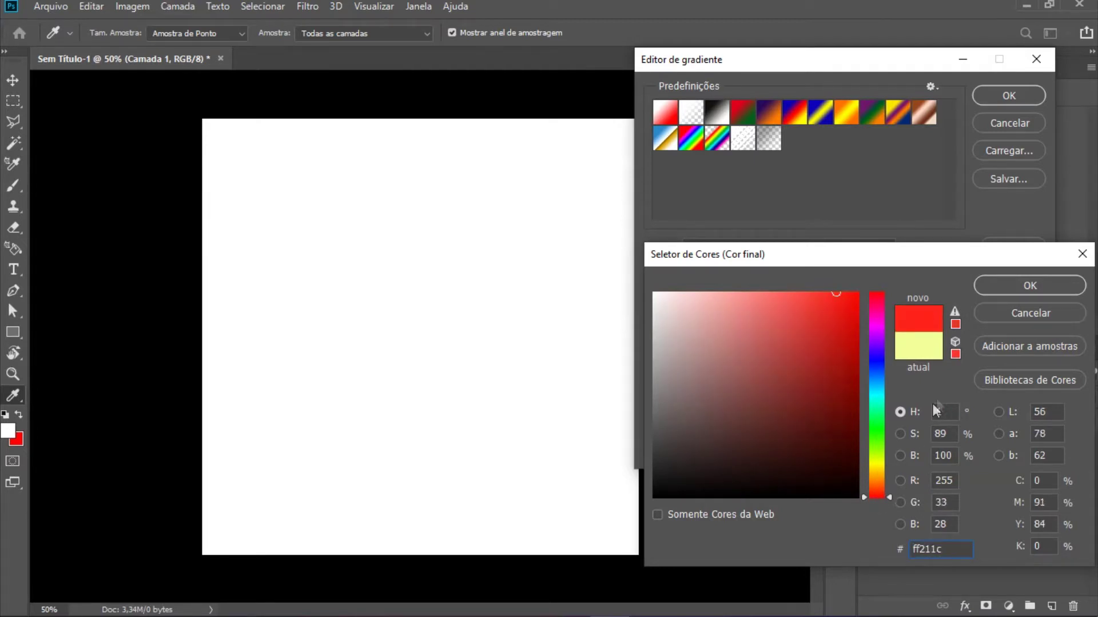
click(1016, 284)
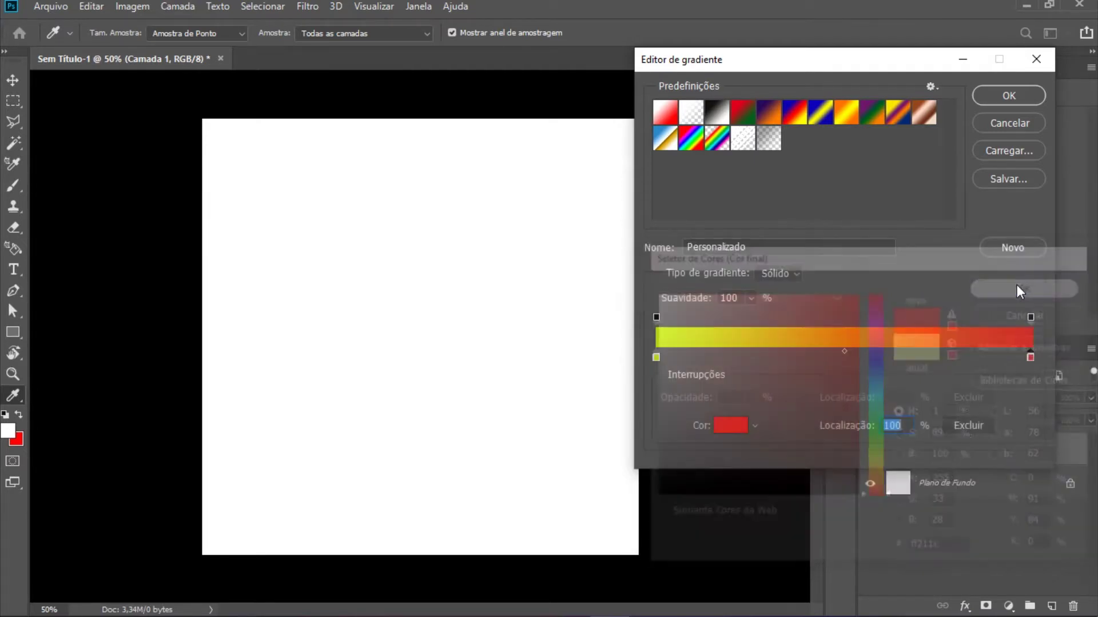
Step: Set the left gradient stop to dark red and fill the layer with a radial red gradient
double_click(655, 357)
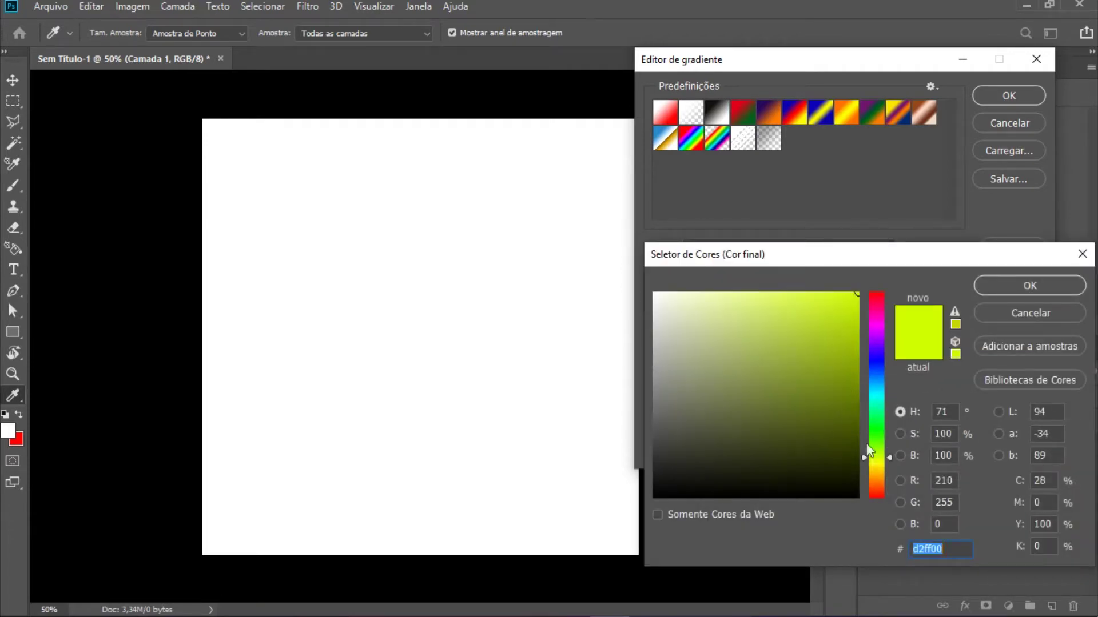
click(882, 493)
mouse_move(841, 369)
mouse_down()
mouse_move(858, 366)
mouse_move(868, 391)
mouse_up()
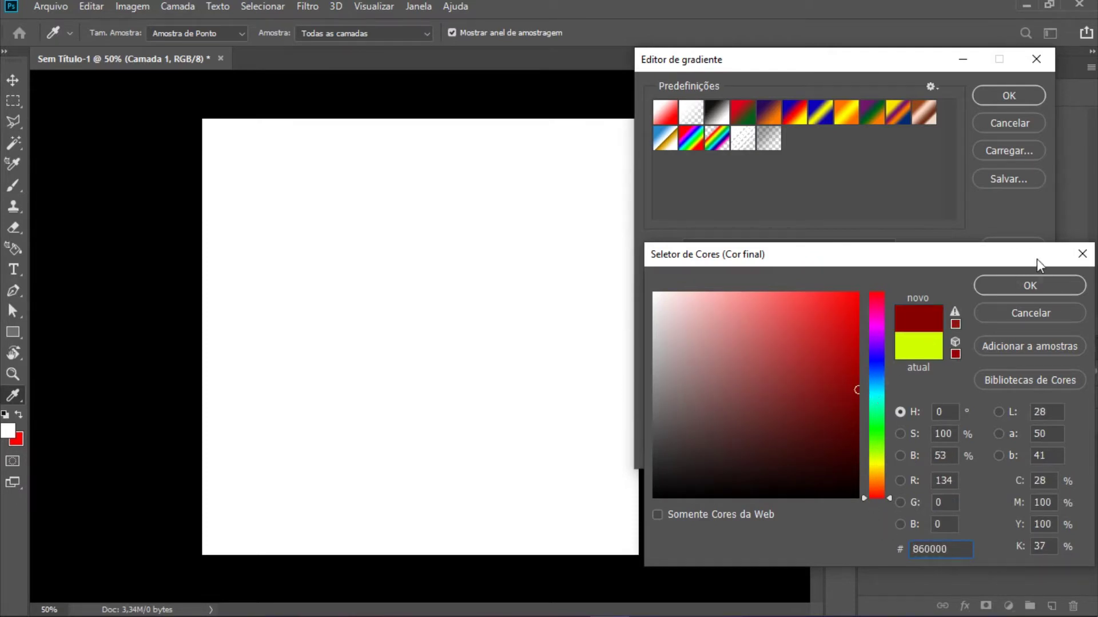
click(1037, 287)
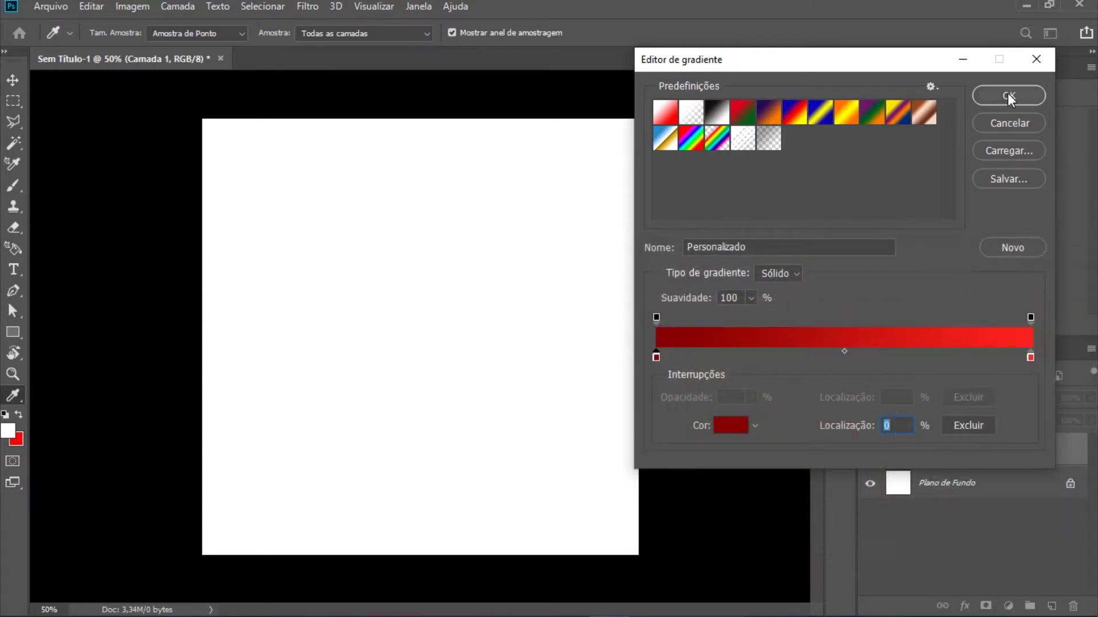
click(1007, 94)
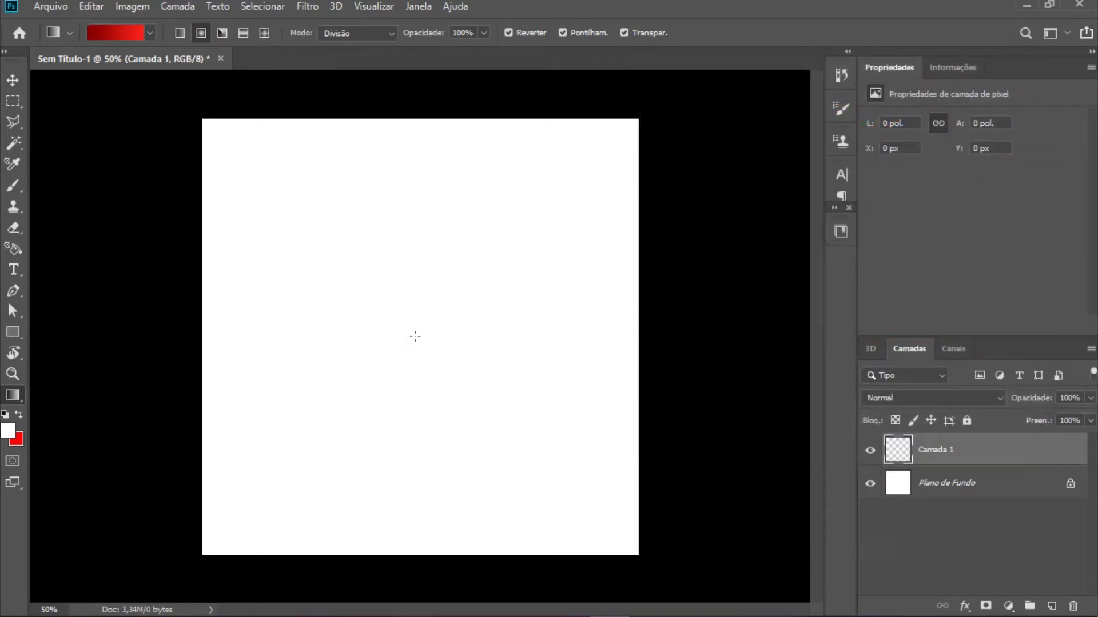
drag(413, 336, 702, 337)
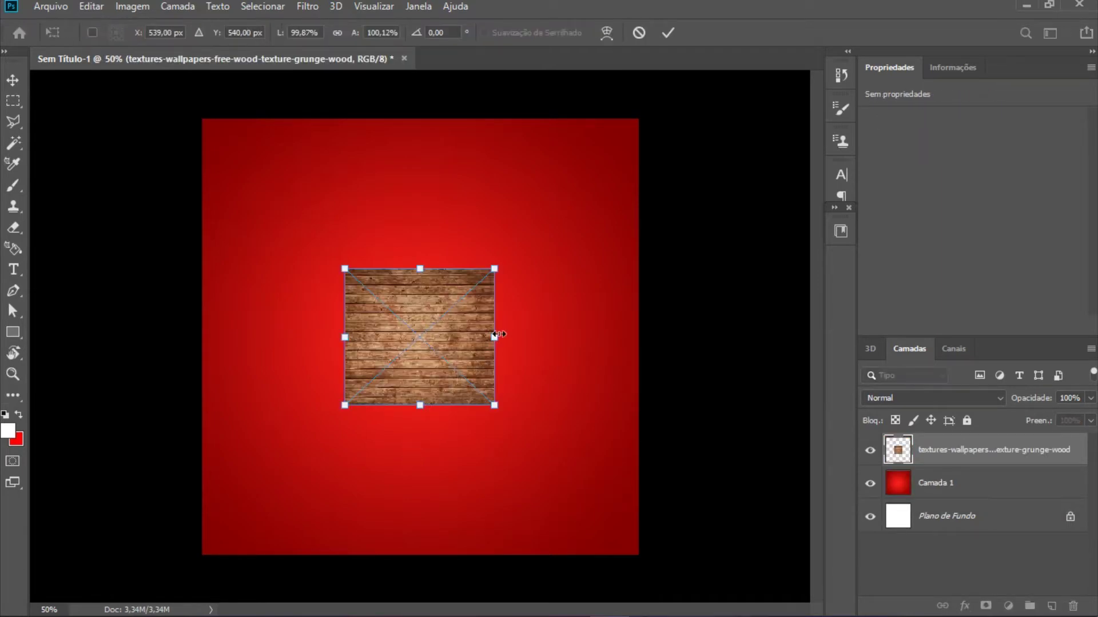
Step: Stretch the wood texture to the full canvas width and move it 80 px lower
drag(495, 335, 704, 336)
drag(543, 323, 397, 565)
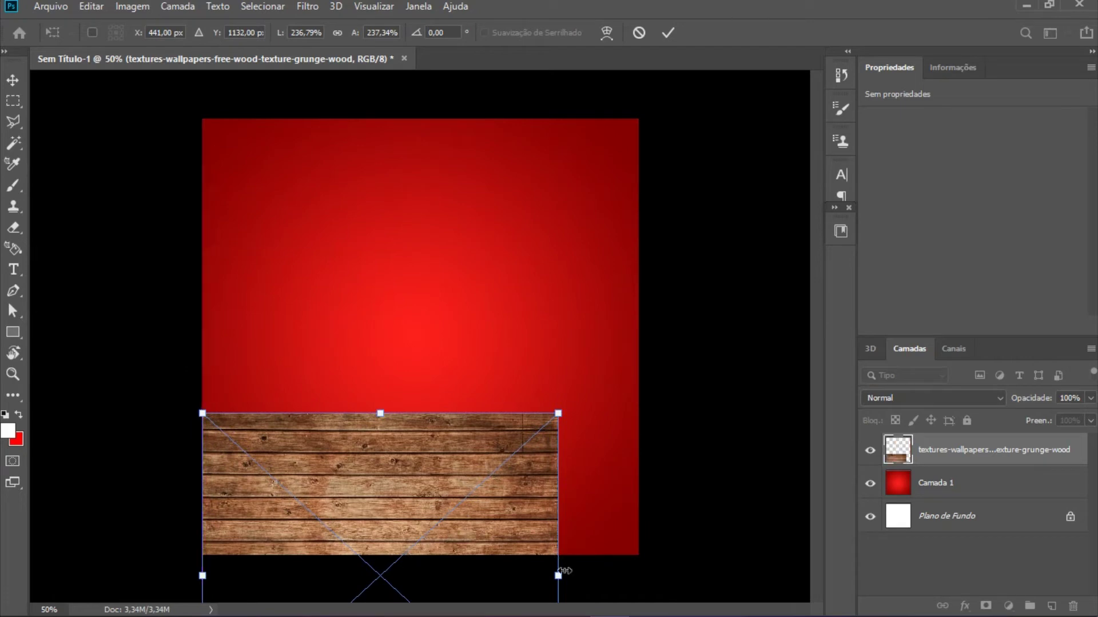
drag(559, 576, 646, 574)
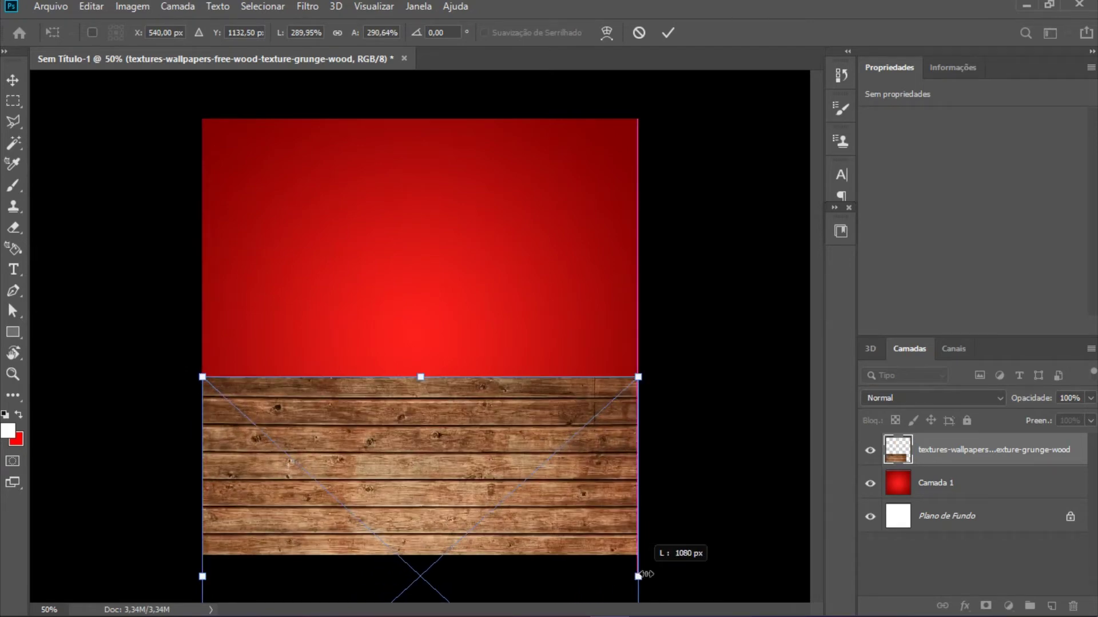
drag(571, 475, 571, 506)
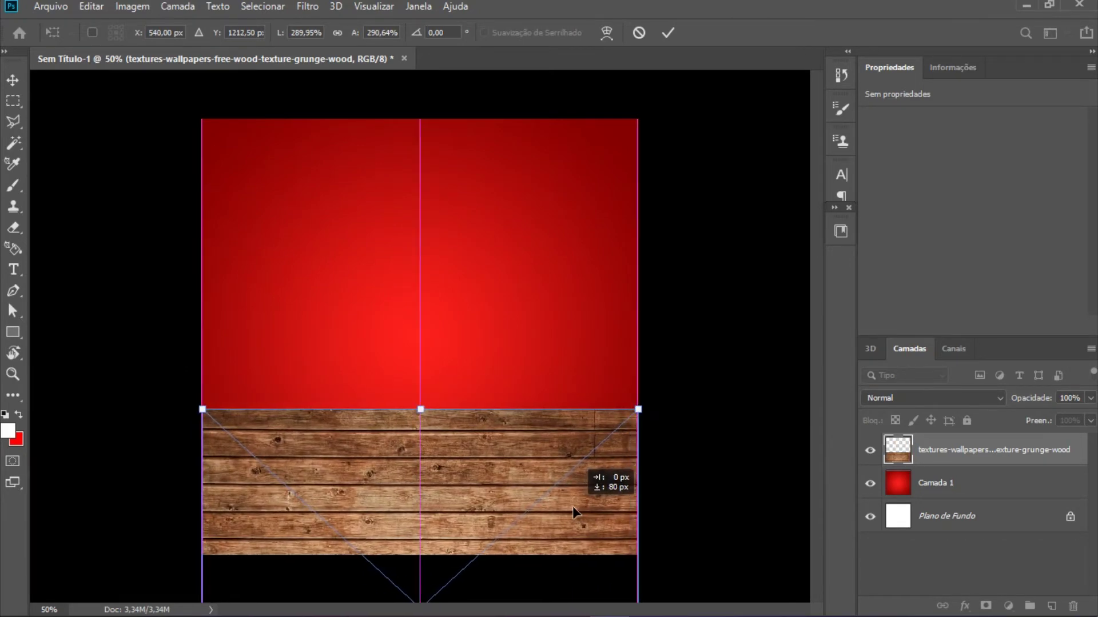
drag(572, 506, 572, 506)
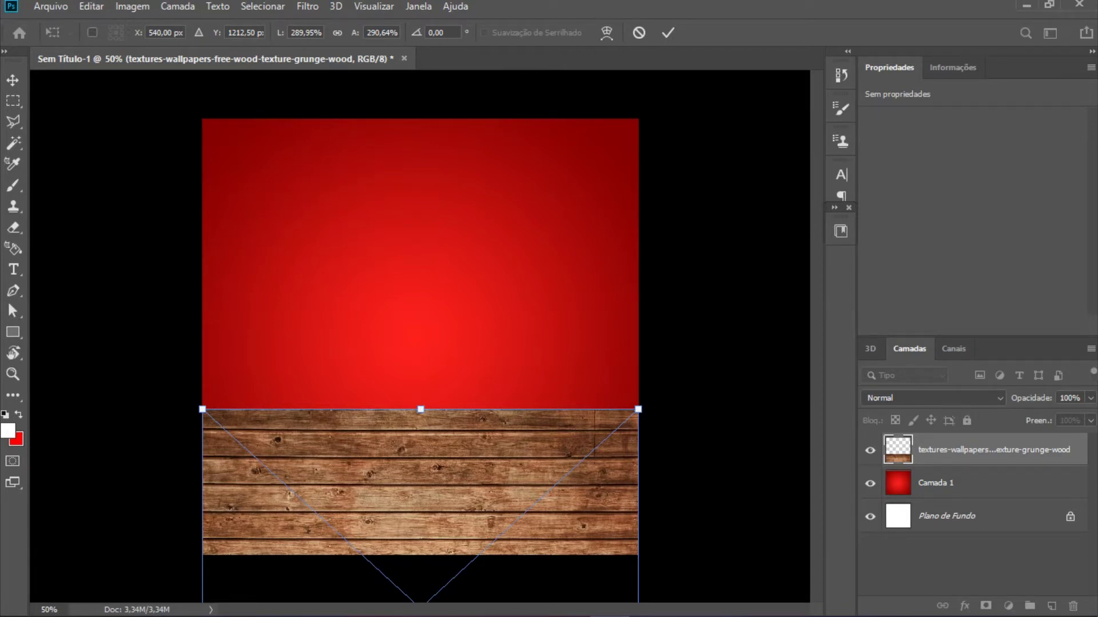
Step: Commit the wood transform and drag the pizza image into the design
key(Return)
key(g)
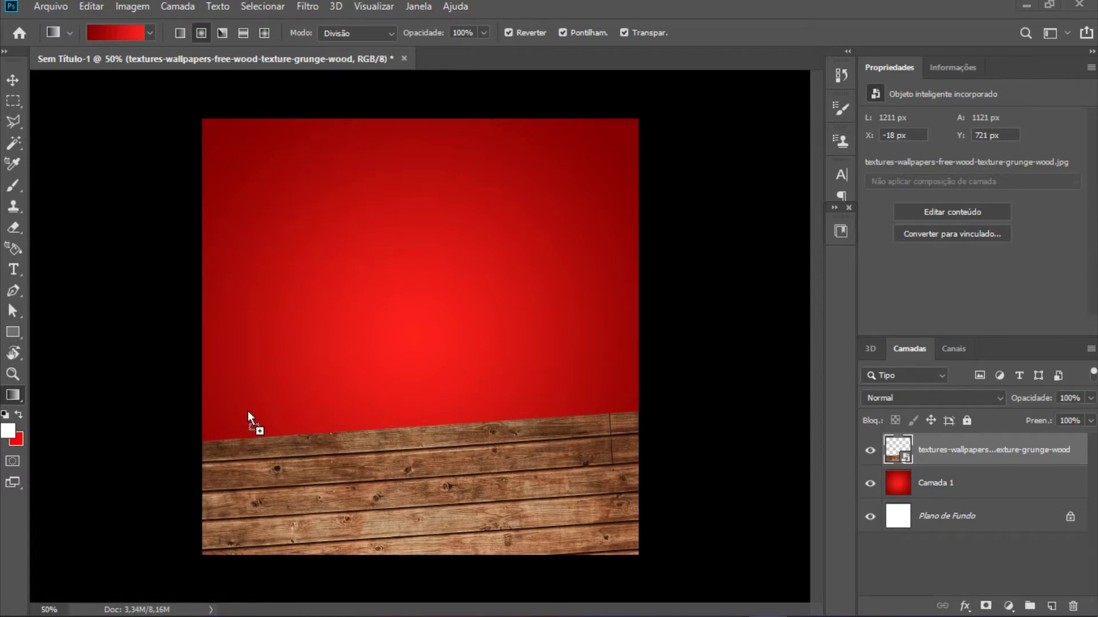
drag(248, 410, 246, 410)
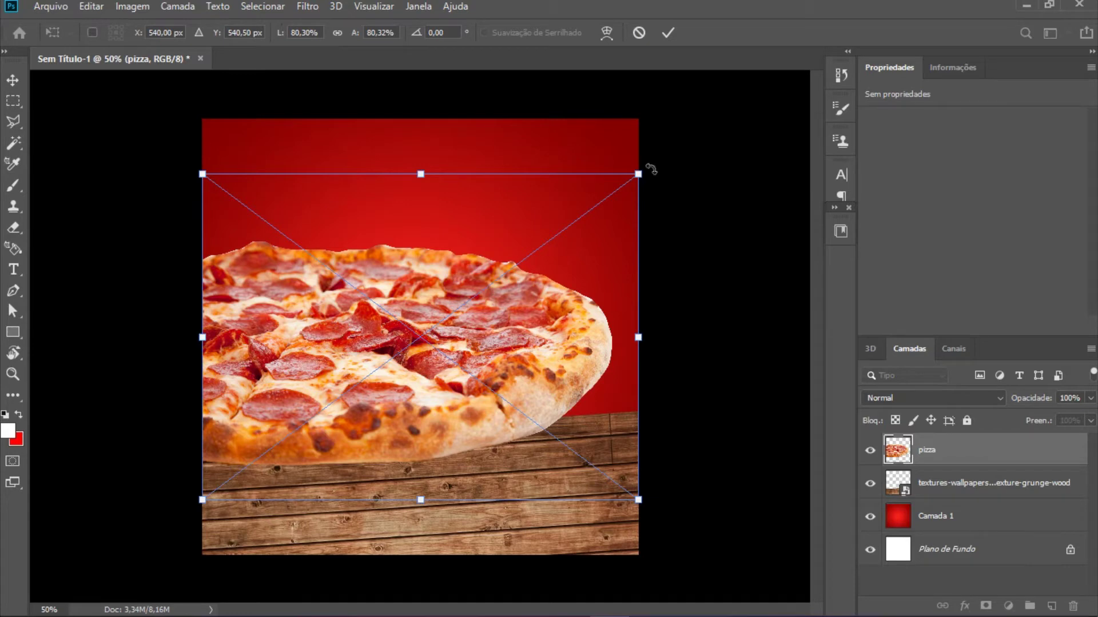
Step: Shrink the pizza to about 64%, tilt it roughly -8° and move it lower-left
mouse_move(639, 173)
mouse_down()
mouse_move(589, 243)
mouse_move(558, 240)
mouse_up()
drag(410, 345, 411, 372)
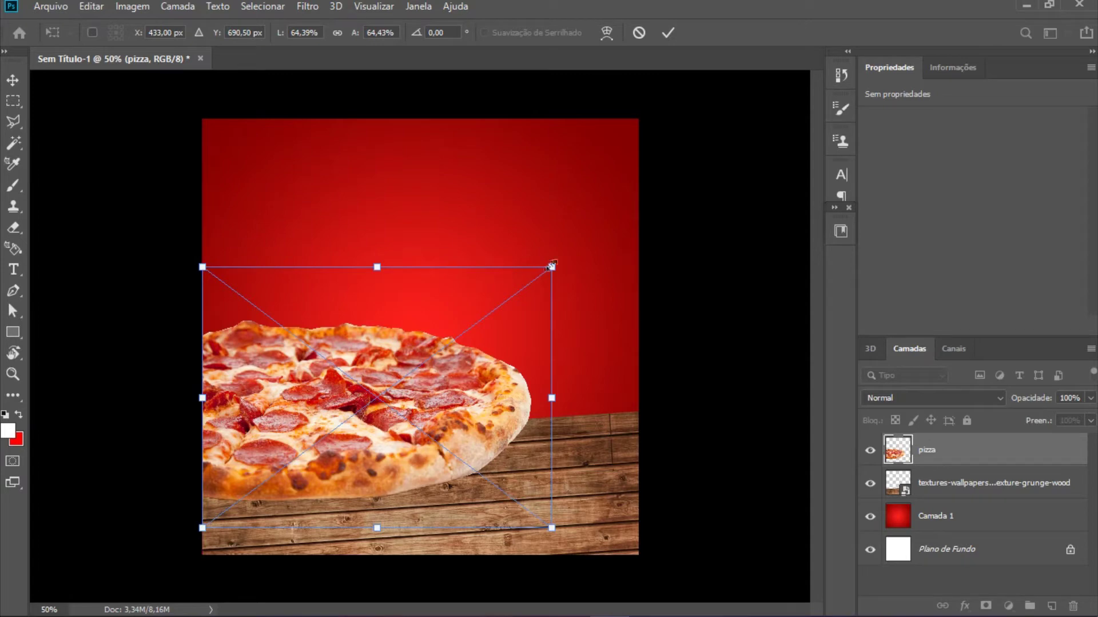
drag(576, 245, 516, 281)
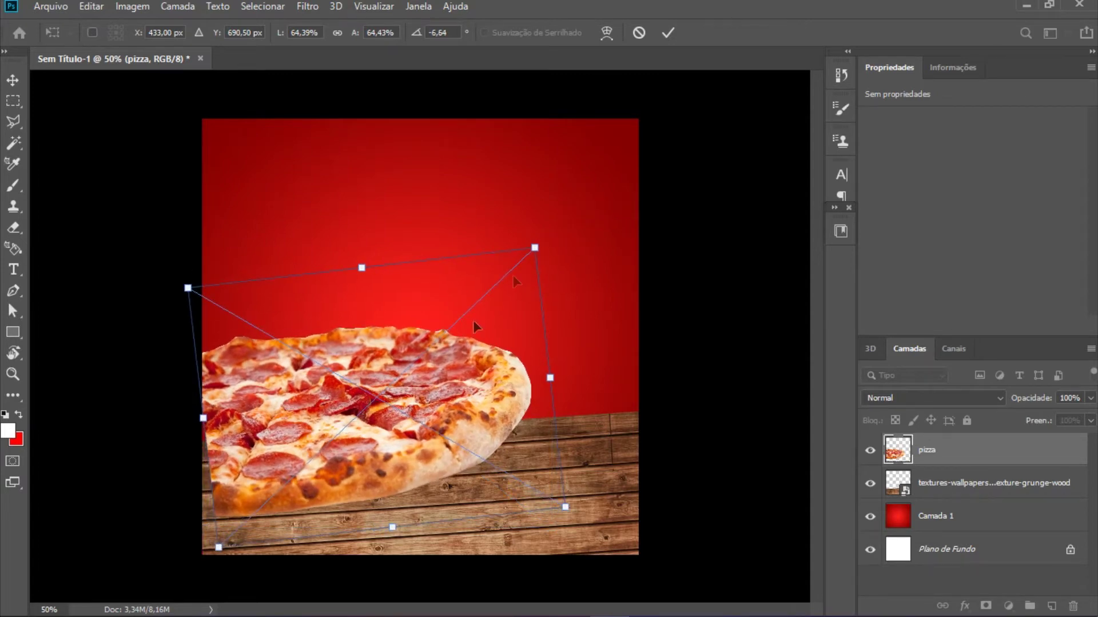
drag(423, 373, 406, 391)
drag(532, 260, 523, 252)
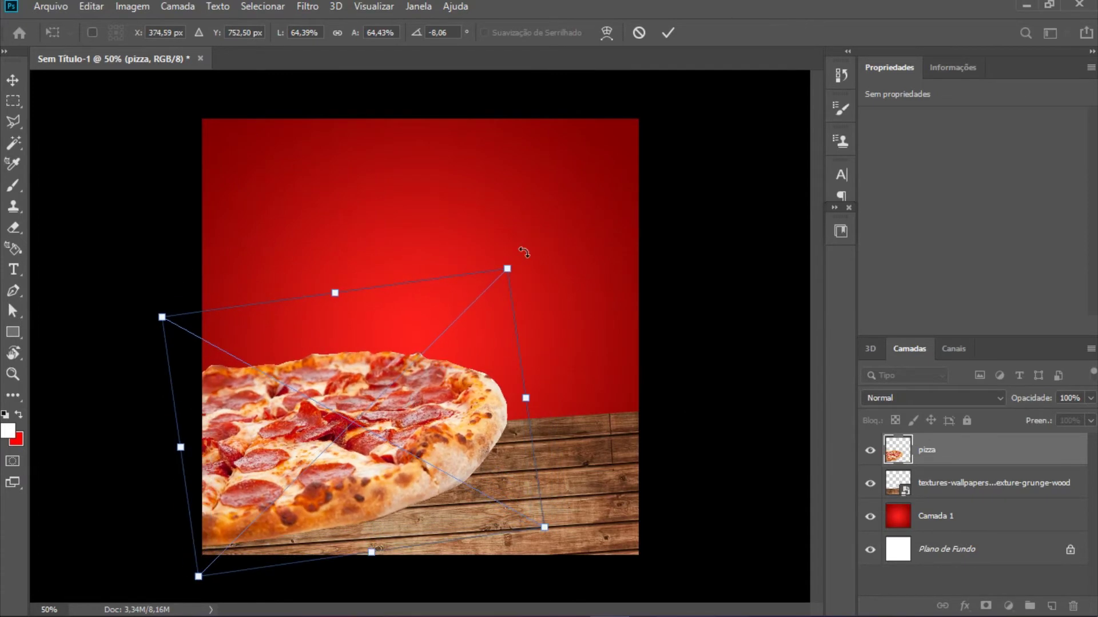
key(g)
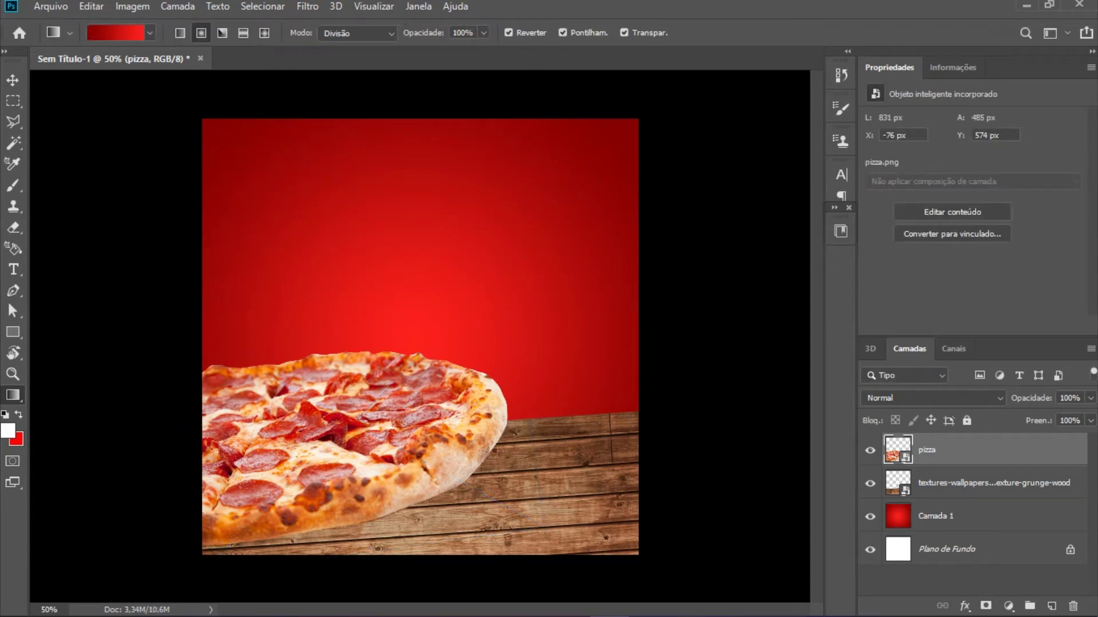
Step: Place the checkered tablecloth rotated about 50° at the lower left, layered beneath the pizza
drag(806, 309, 444, 311)
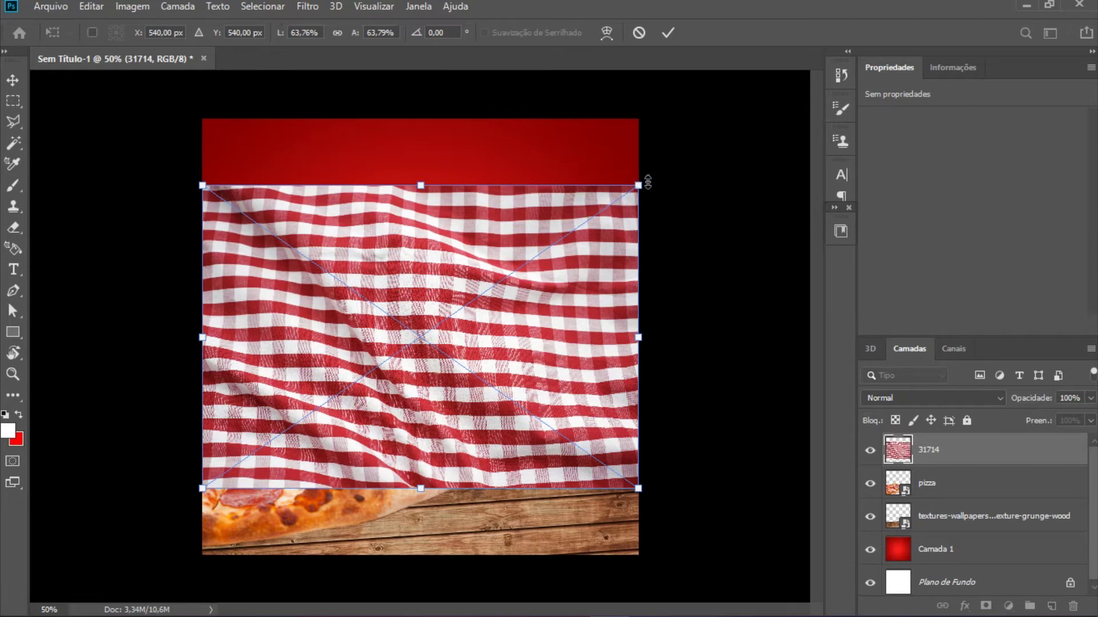
drag(666, 169, 689, 409)
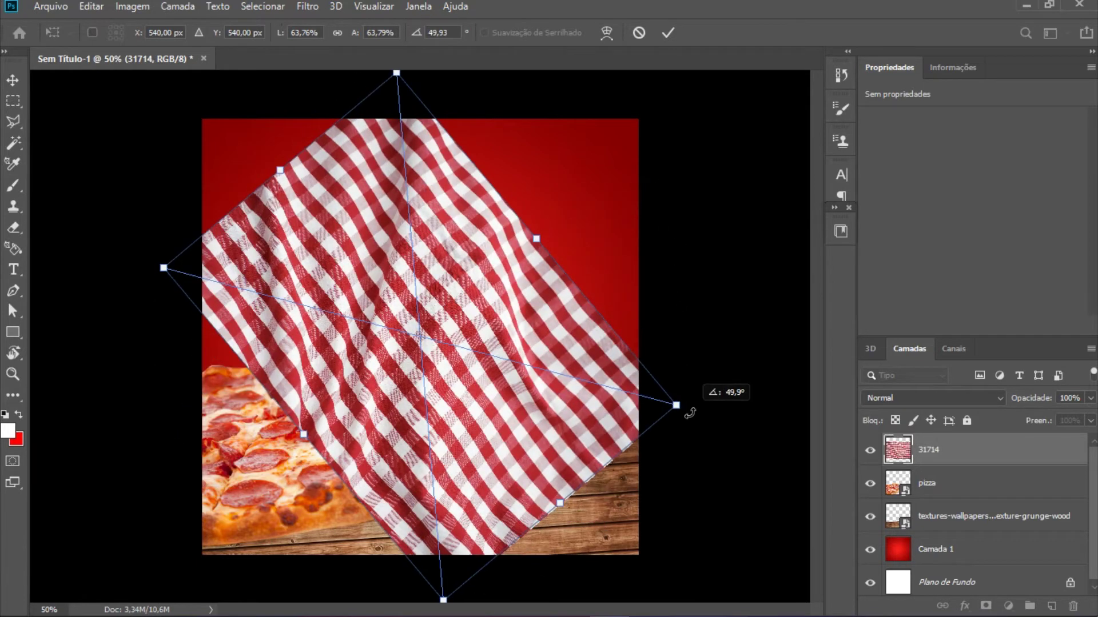
mouse_move(484, 402)
mouse_down()
mouse_move(420, 452)
mouse_move(344, 466)
mouse_move(370, 473)
mouse_up()
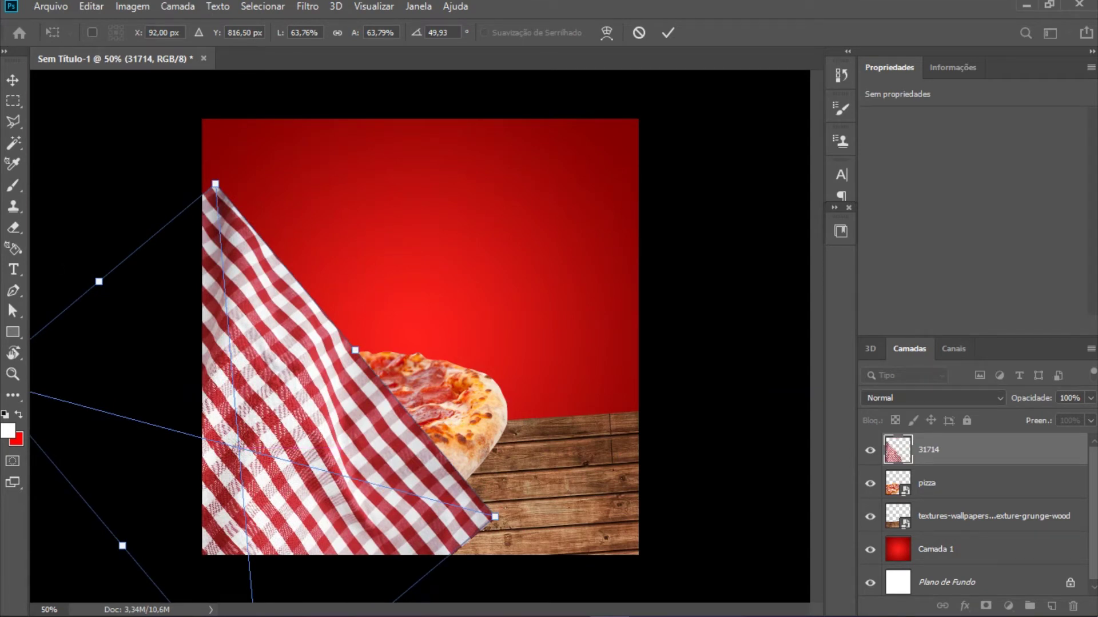
key(Return)
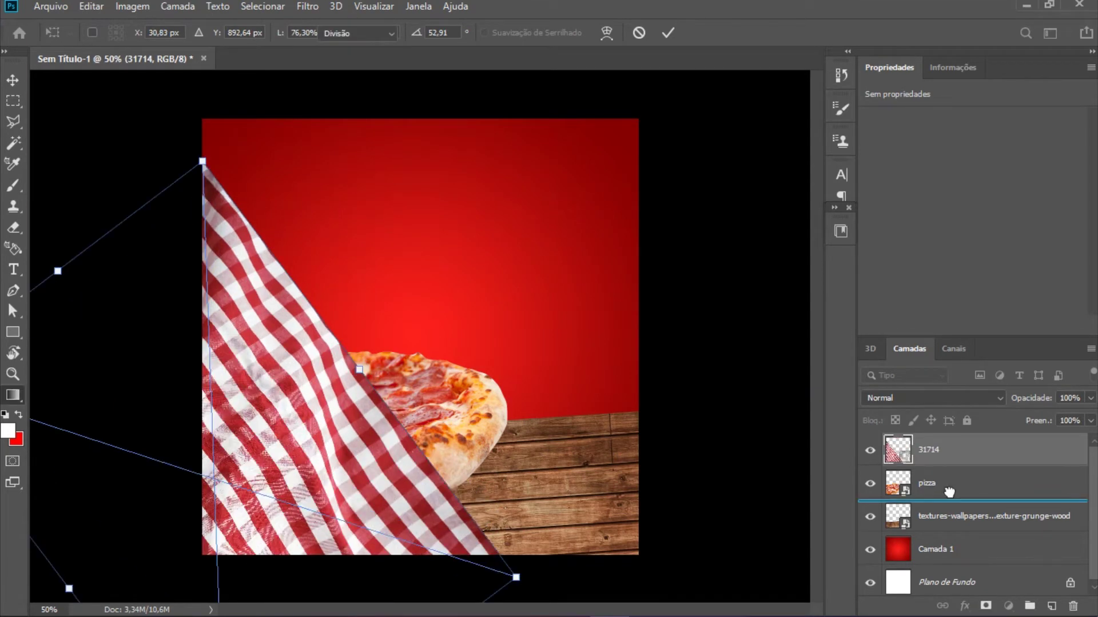
drag(929, 449, 950, 497)
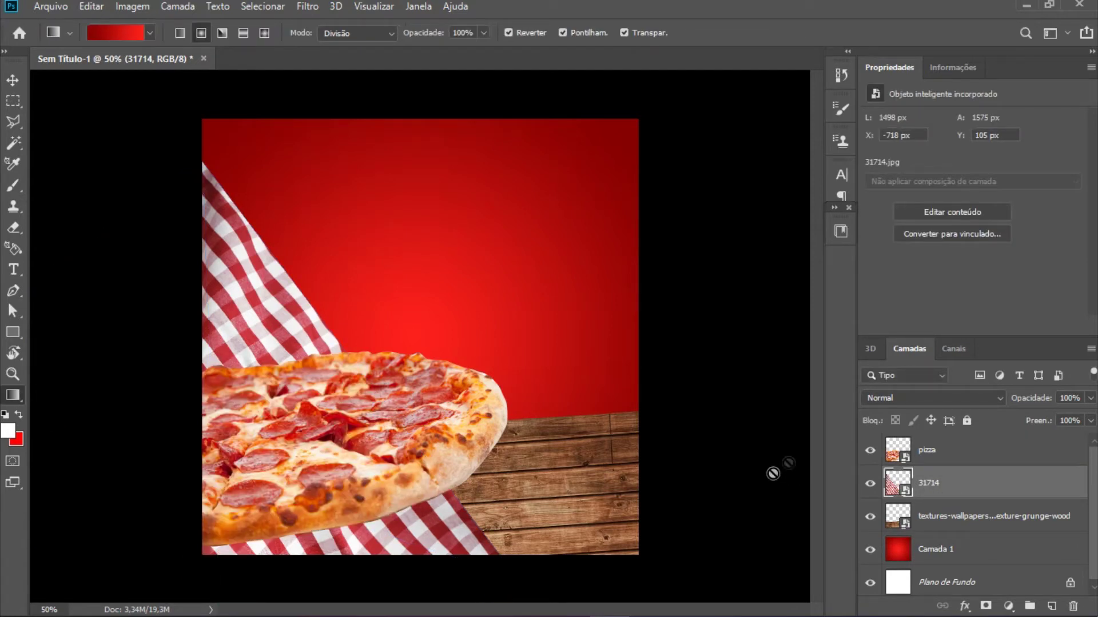
Step: Select the pizza layer with the Move tool and open its layer style options
key(v)
click(972, 452)
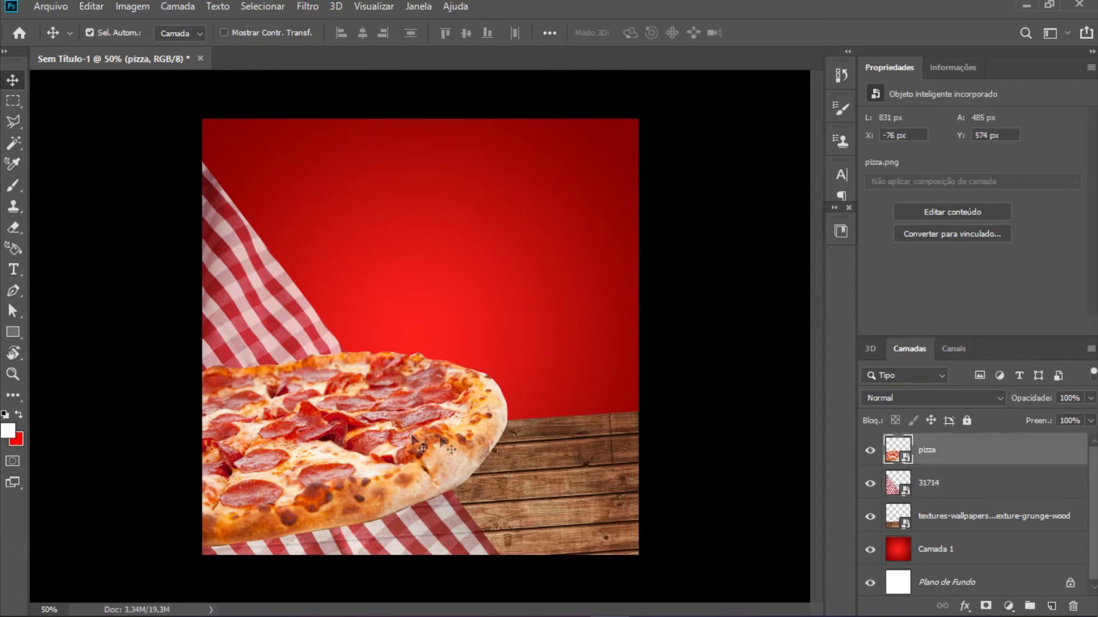
double_click(1002, 455)
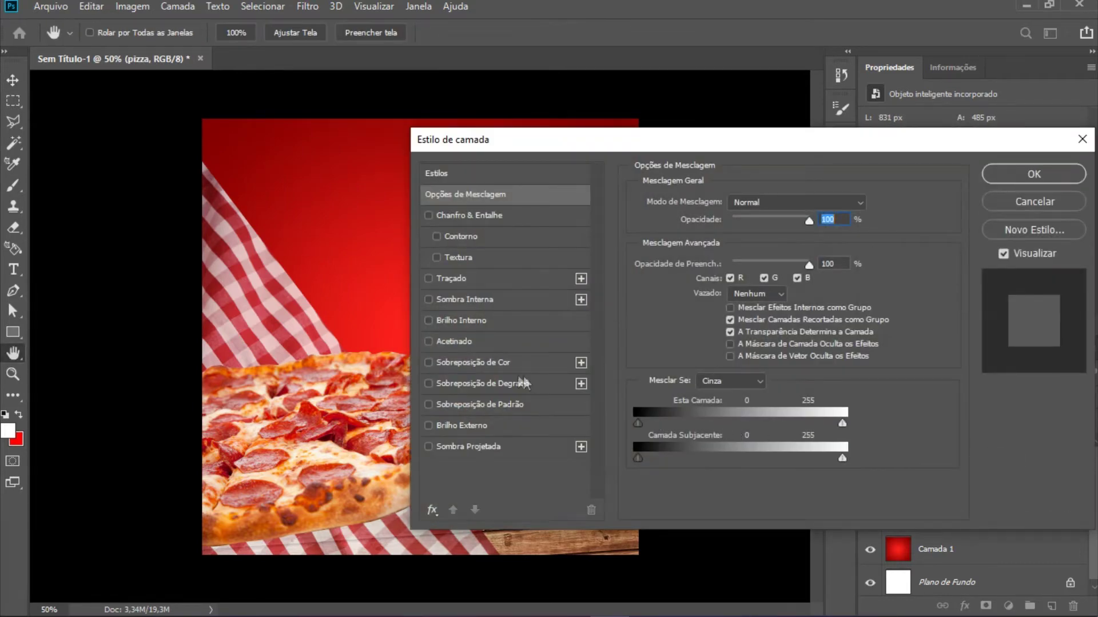
Step: Give the pizza a drop shadow with 67% opacity, 12 px distance and 29 px size
click(465, 449)
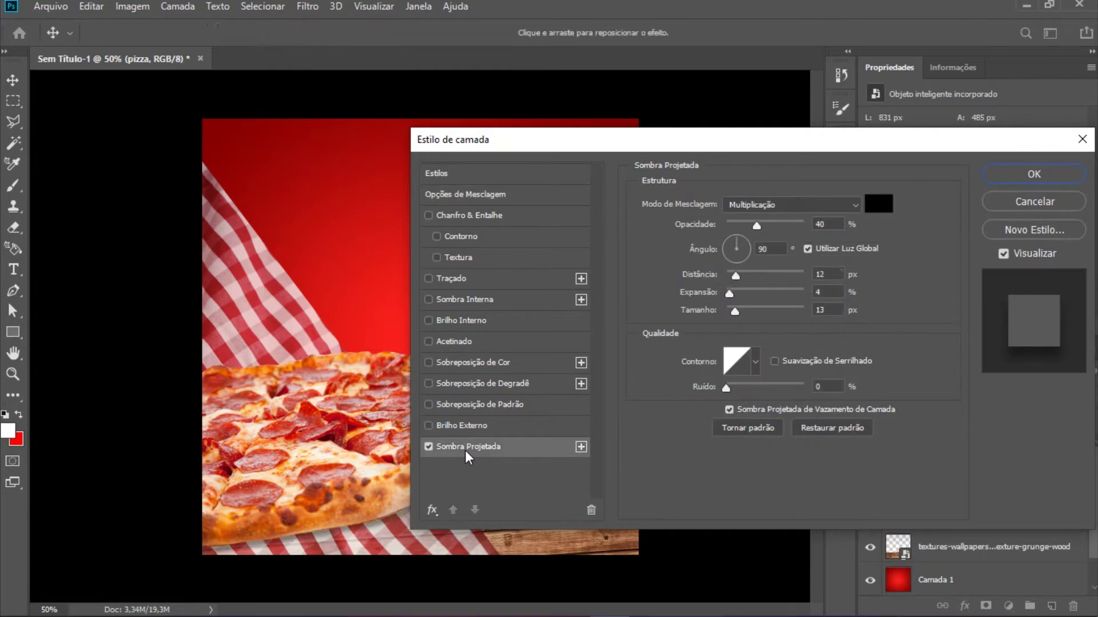
click(1034, 175)
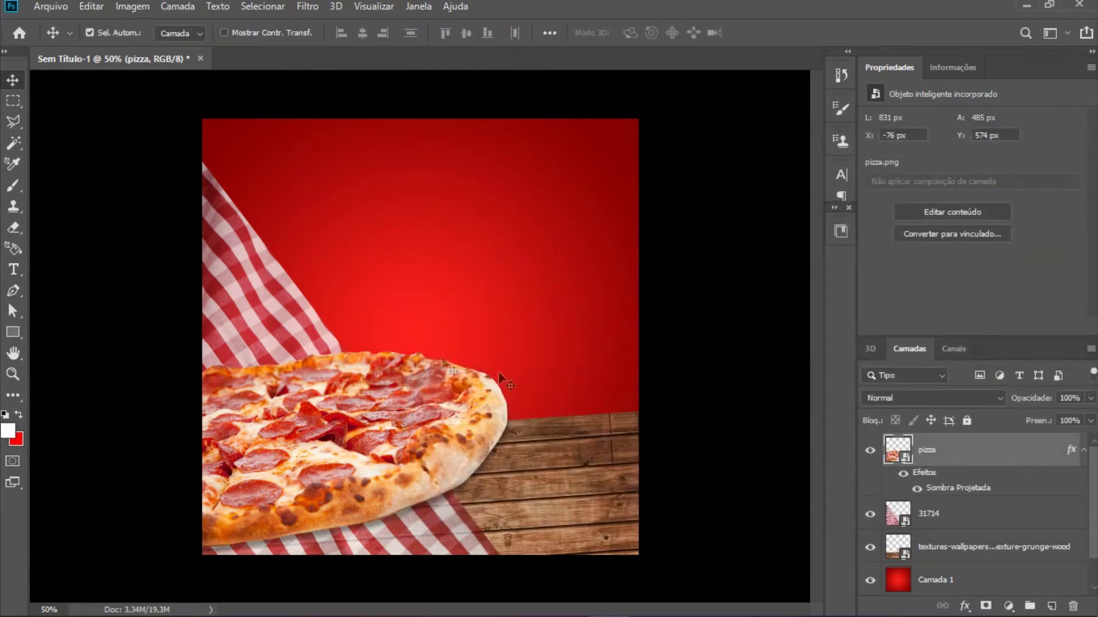
double_click(950, 489)
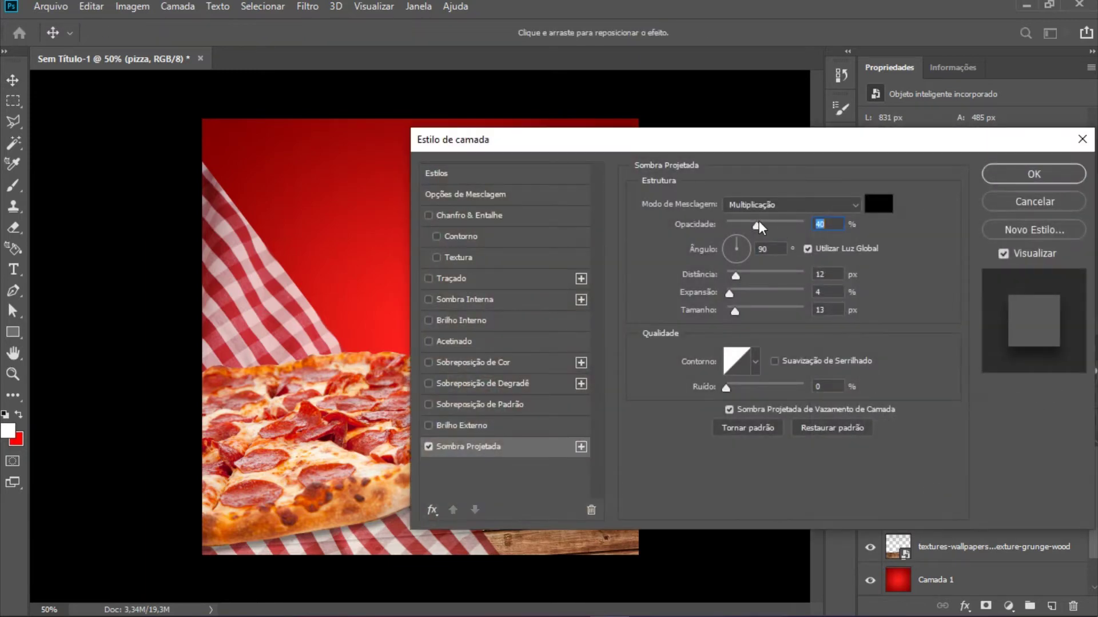
drag(760, 226, 771, 229)
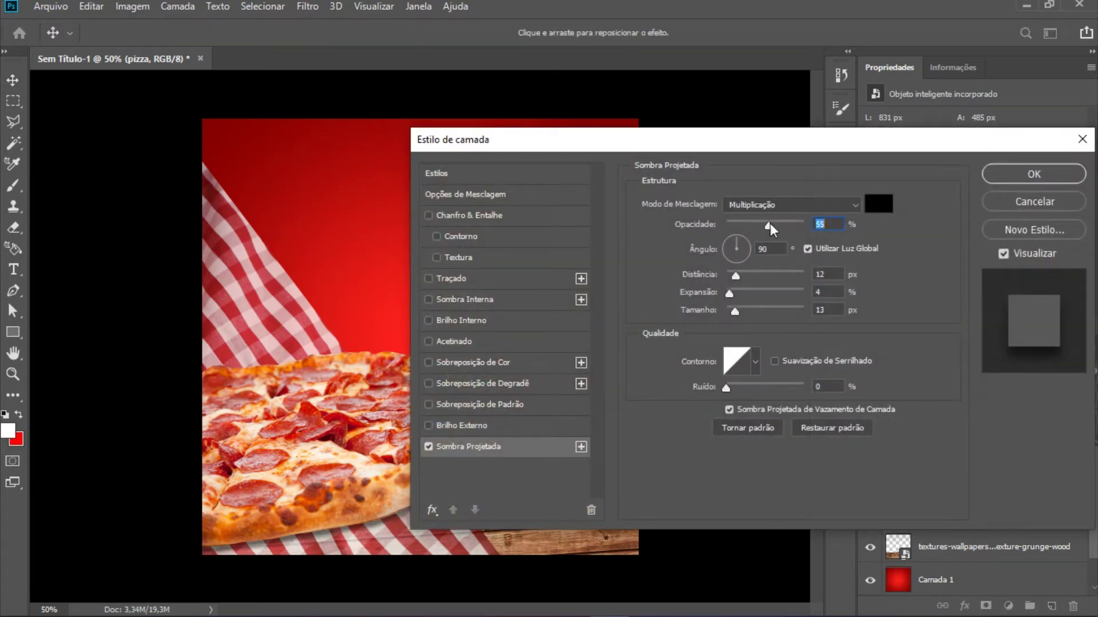
drag(735, 309, 739, 309)
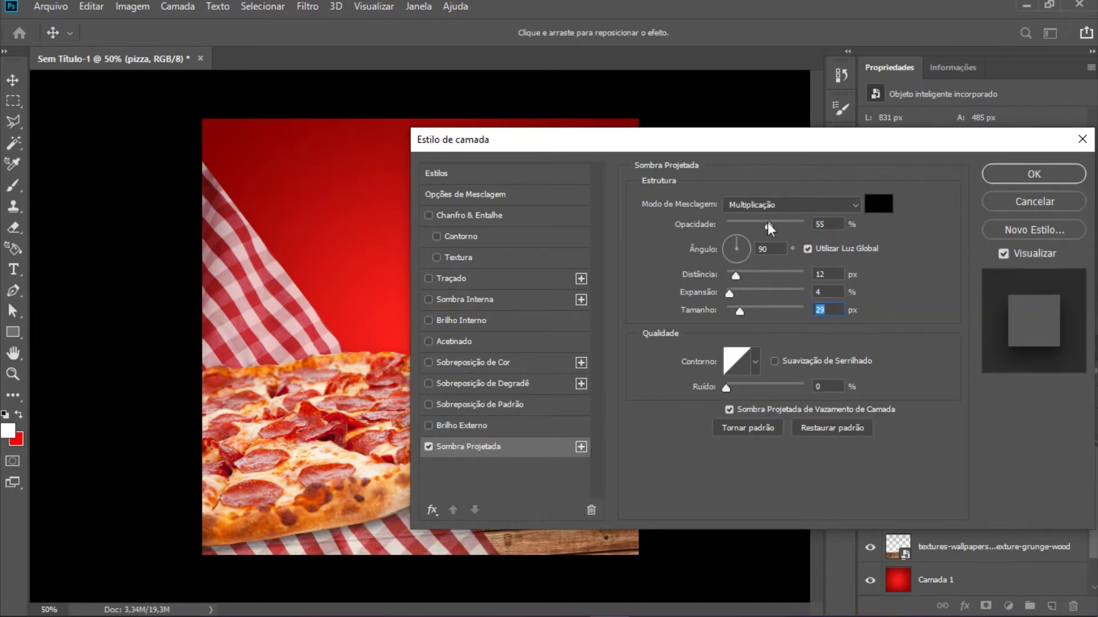
drag(768, 225, 779, 224)
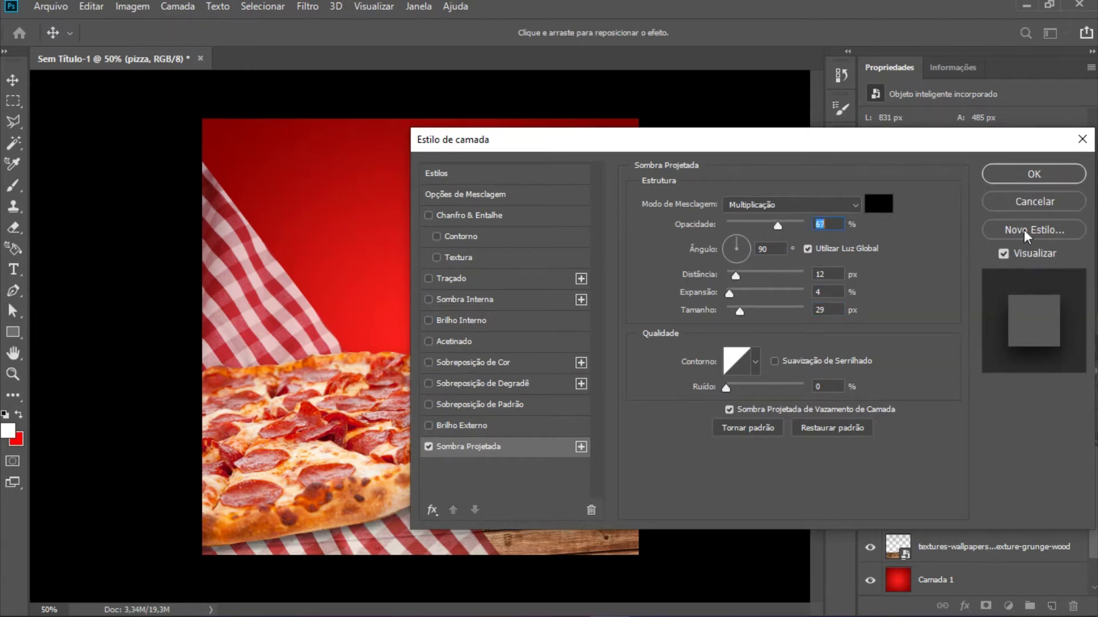
click(1034, 174)
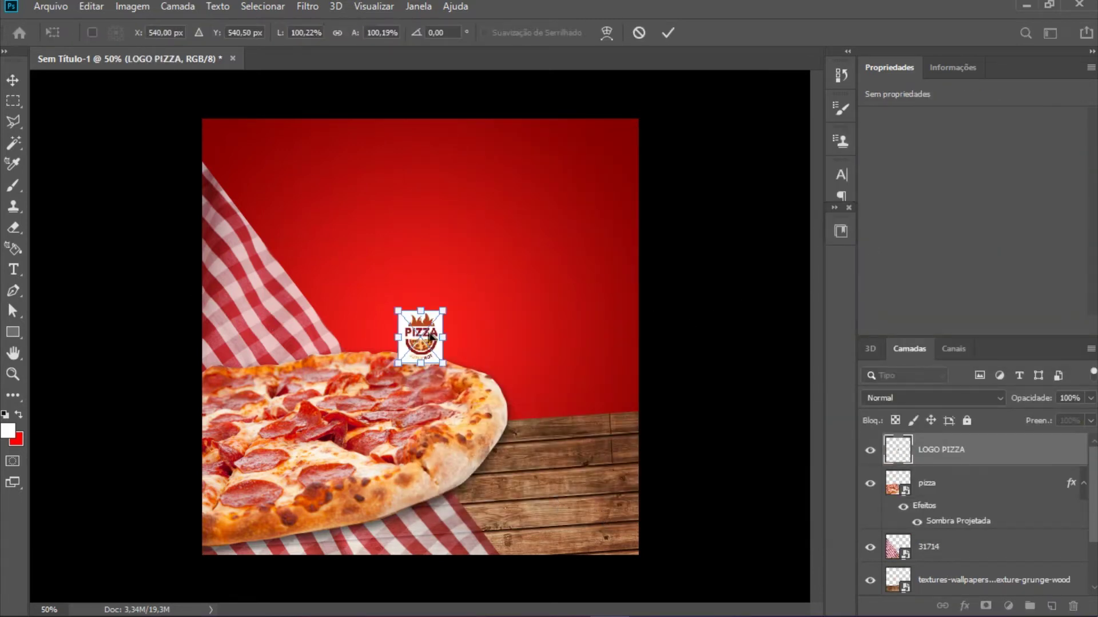
Step: Move the LOGO PIZZA badge to the bottom-right corner, enlarged to about 141%
drag(432, 336, 584, 524)
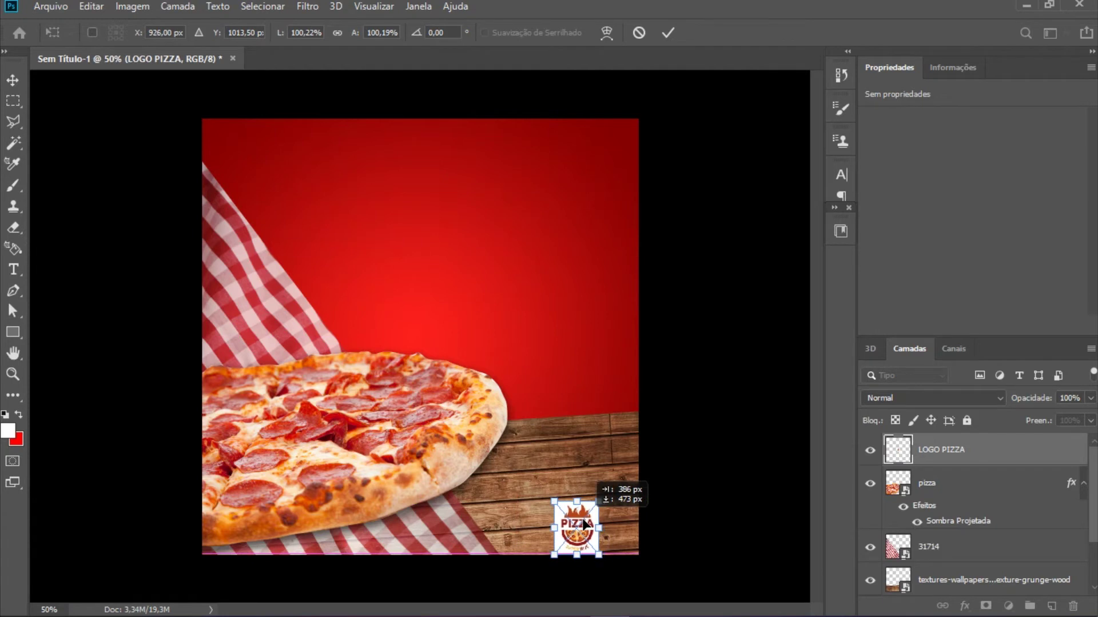
drag(577, 501, 581, 472)
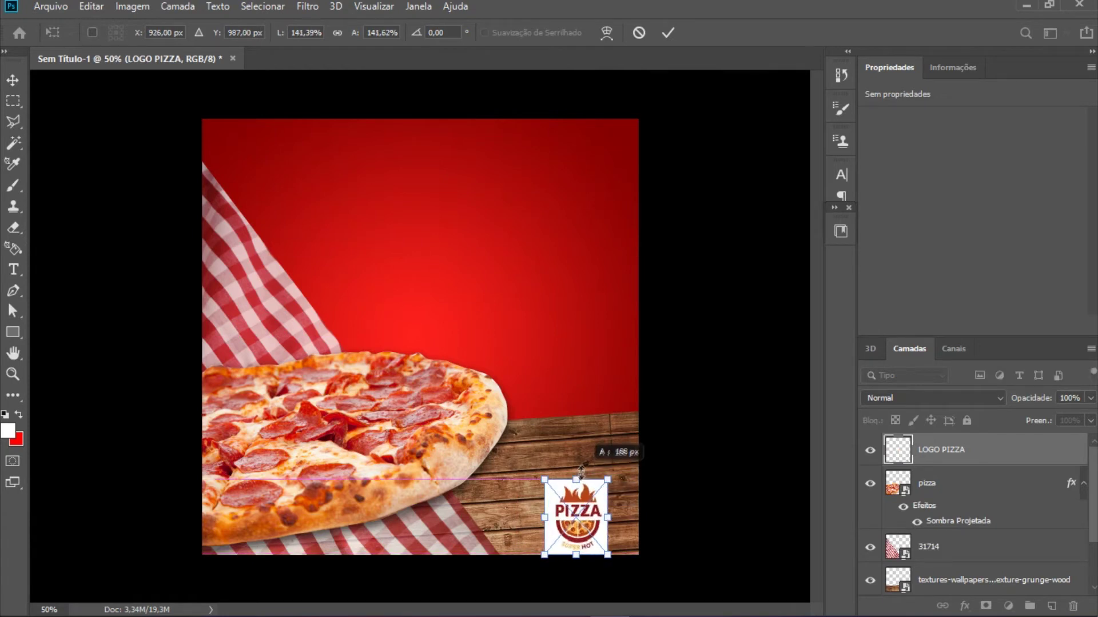
drag(588, 539, 595, 540)
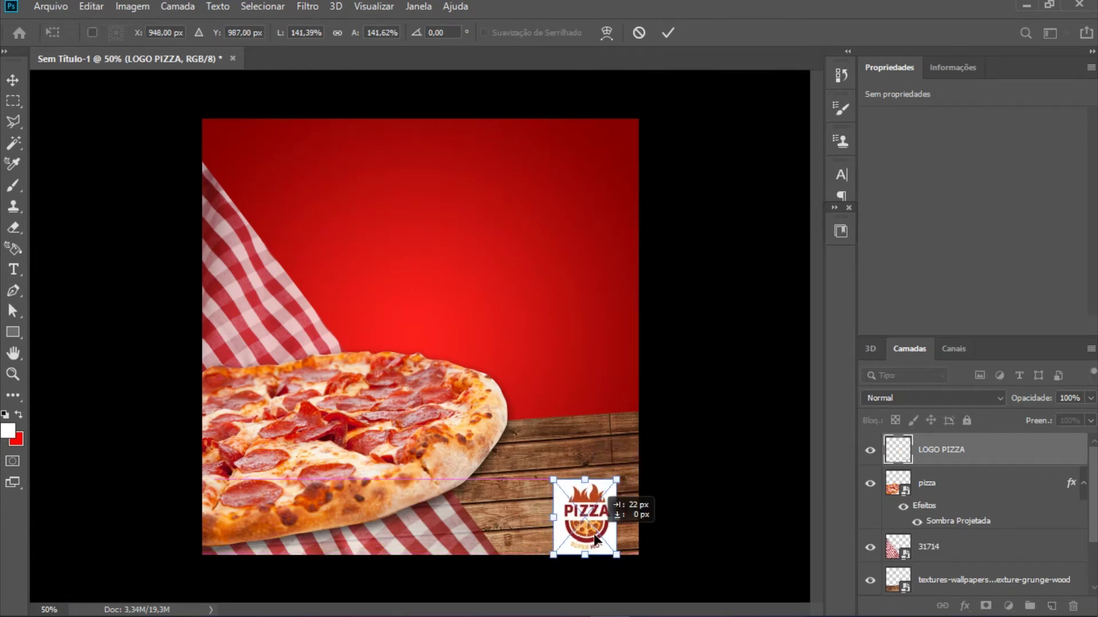
drag(583, 506, 578, 505)
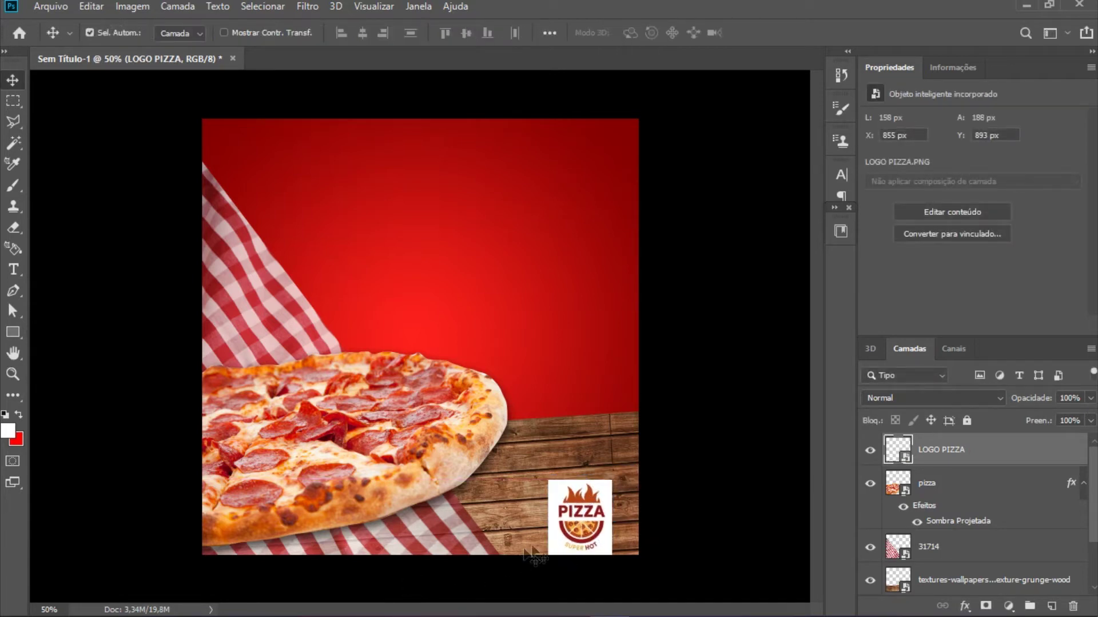
key(Left)
key(Left)
key(Left)
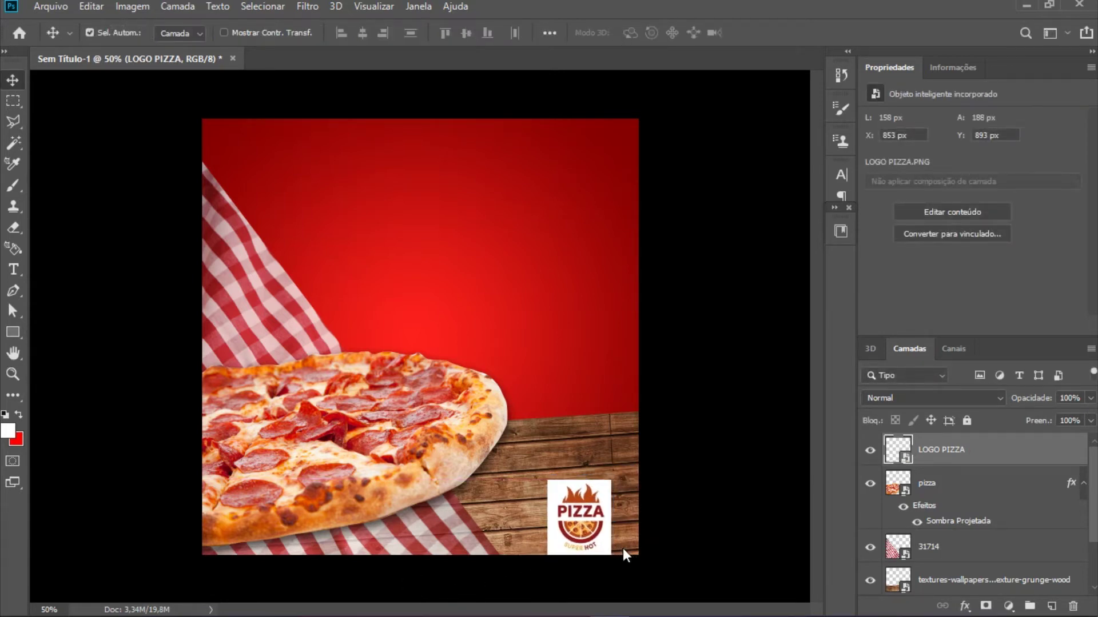
click(19, 334)
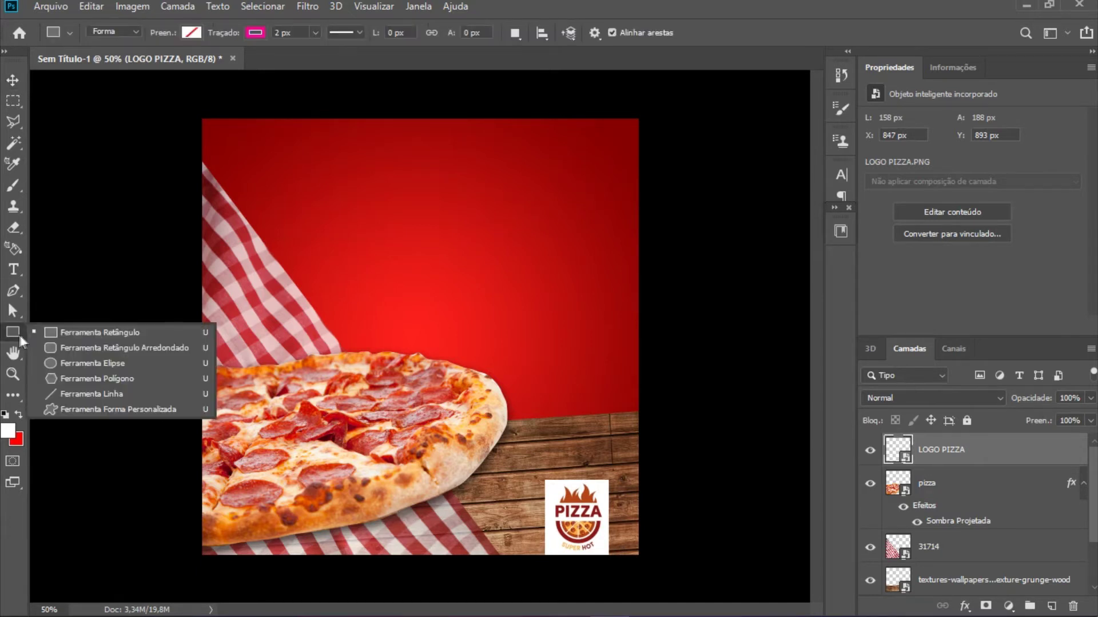
Step: Draw a white rounded rectangle with 20 px corners around the logo, placed beneath LOGO PIZZA
click(67, 345)
drag(537, 558, 617, 465)
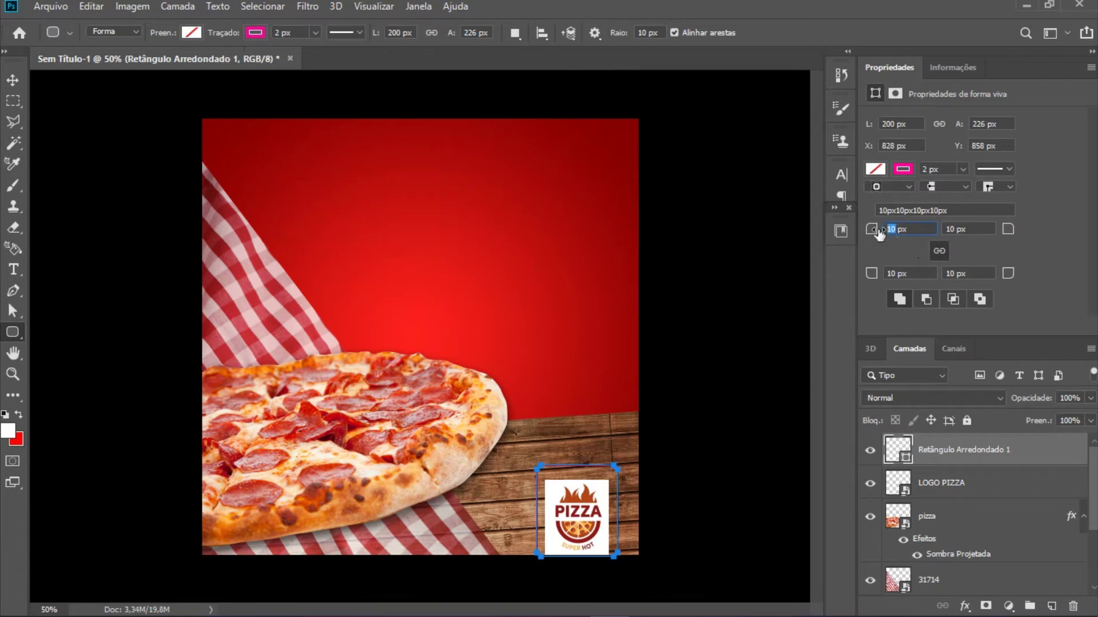
text(2)
click(910, 170)
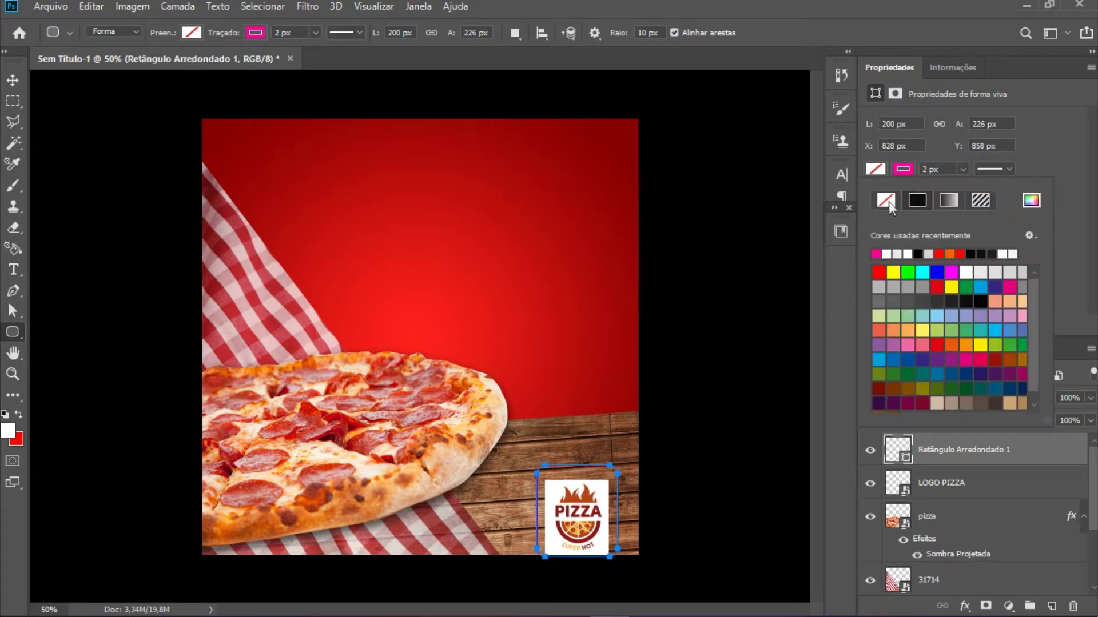
click(888, 253)
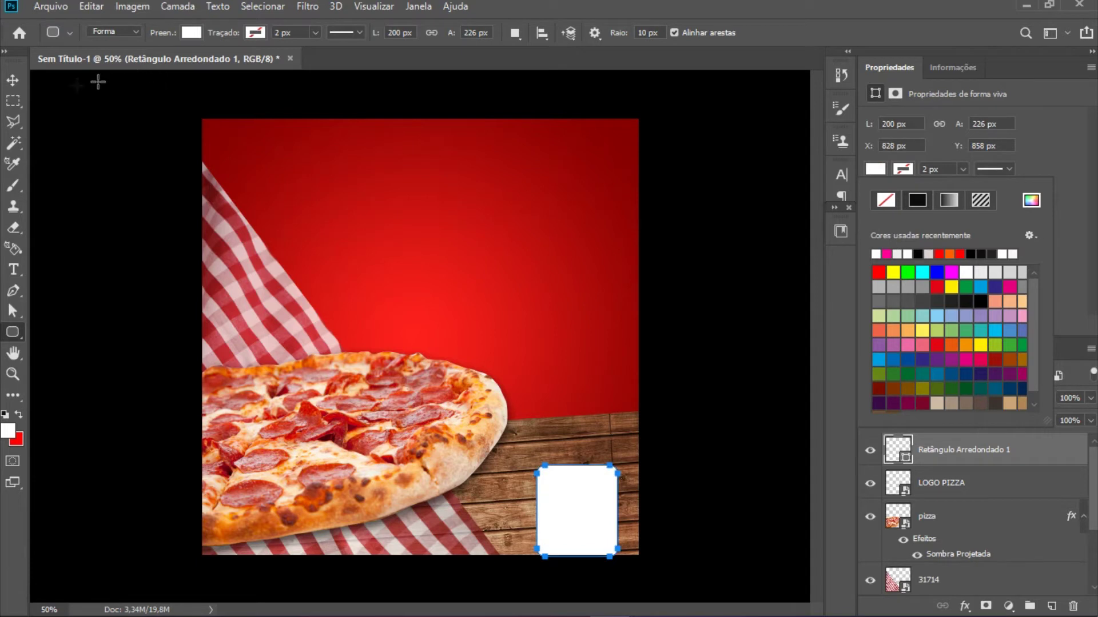
click(13, 80)
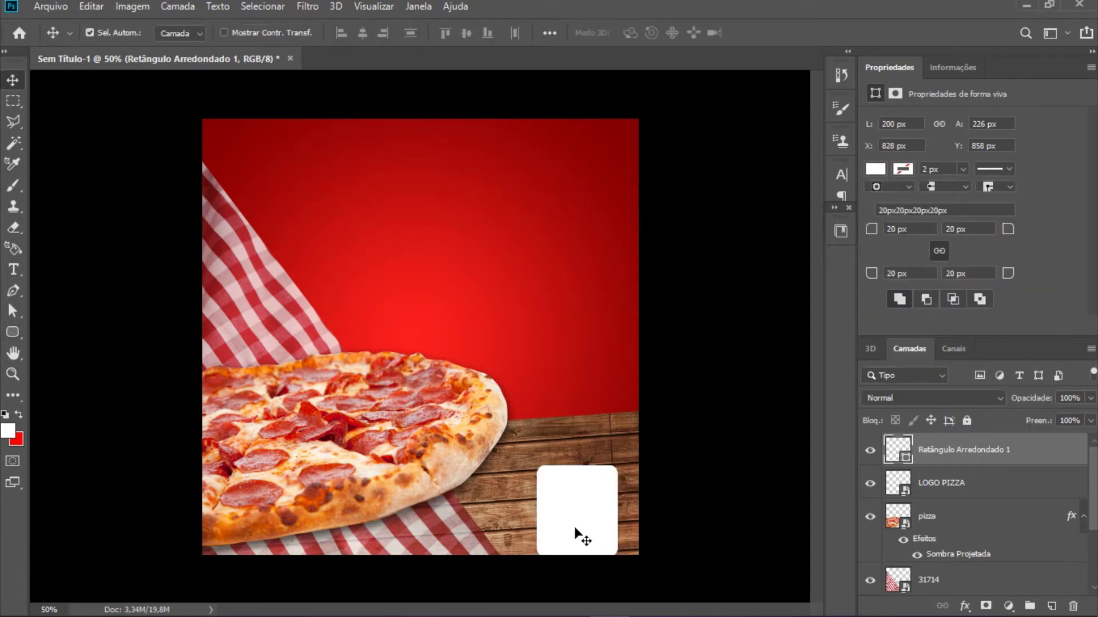
drag(574, 526, 575, 532)
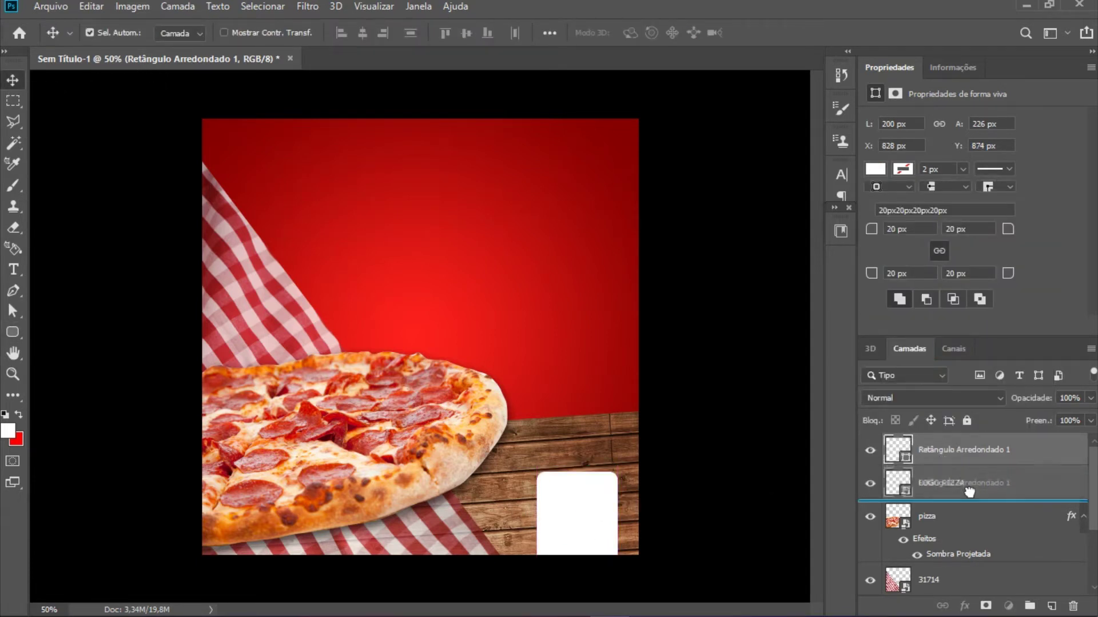
drag(968, 463, 968, 491)
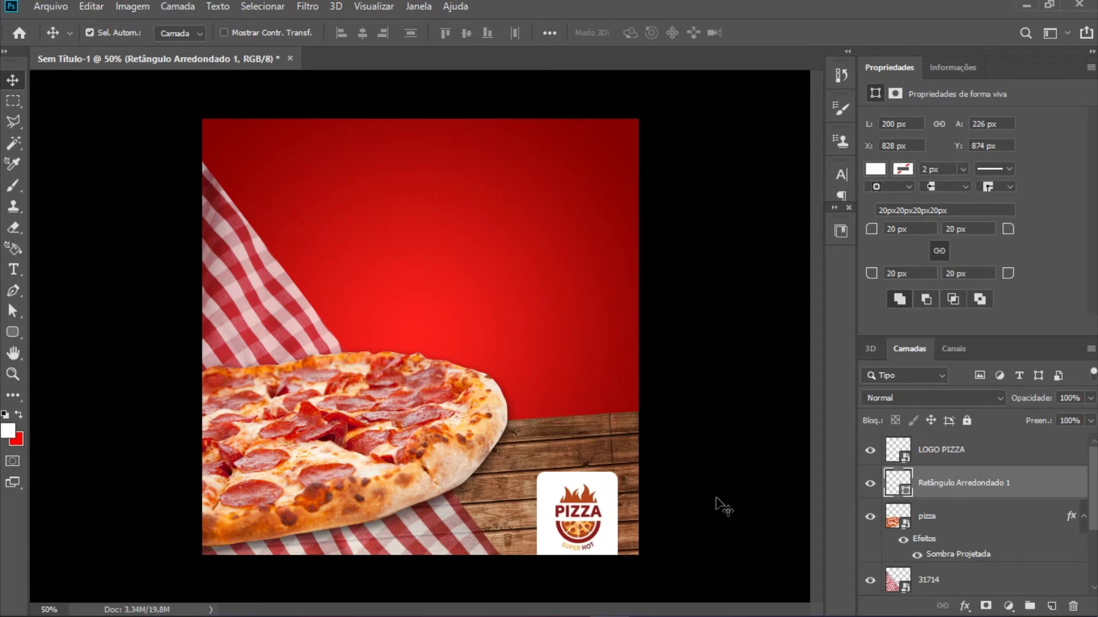
Step: Nudge the white card 2 px right, then add VENHA near the top in Gotham Condensed Bold
key(Right)
key(Right)
key(t)
click(371, 188)
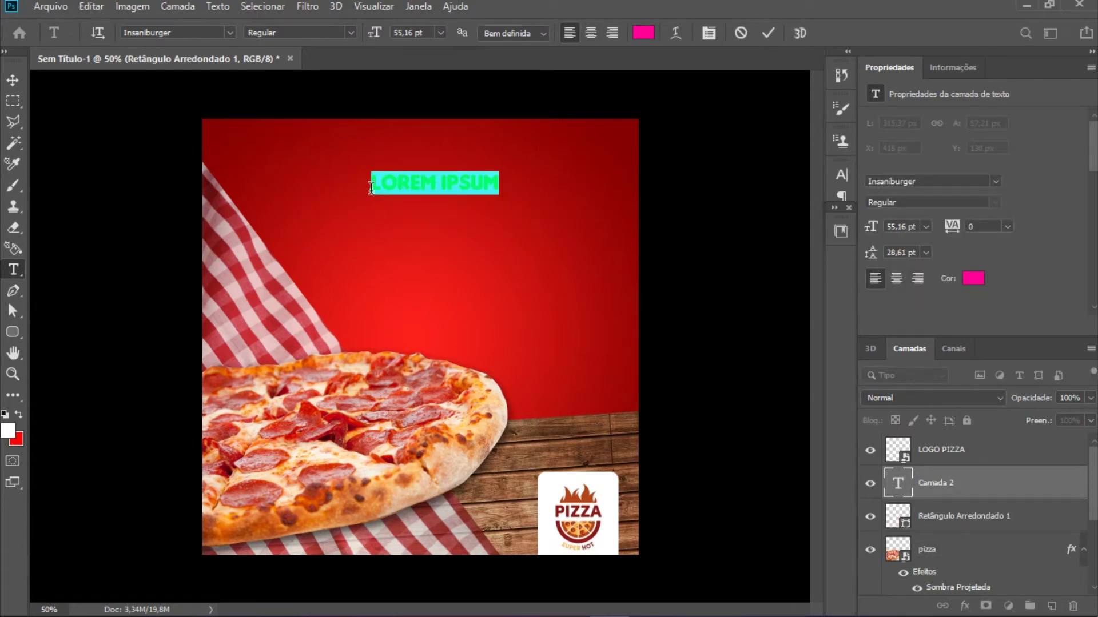
text(VENHA)
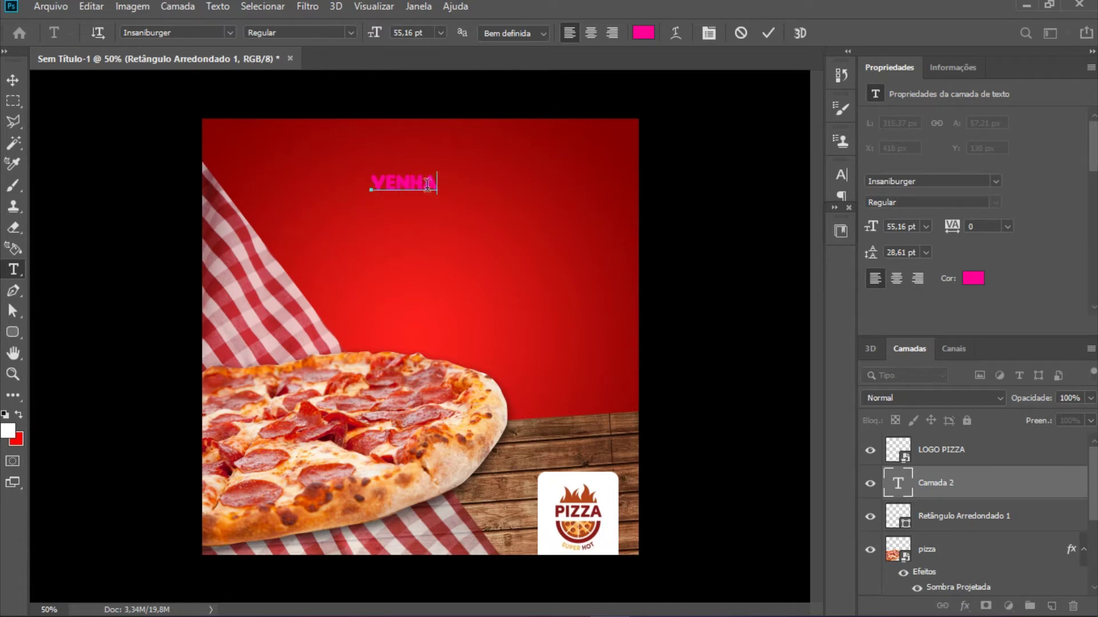
double_click(415, 182)
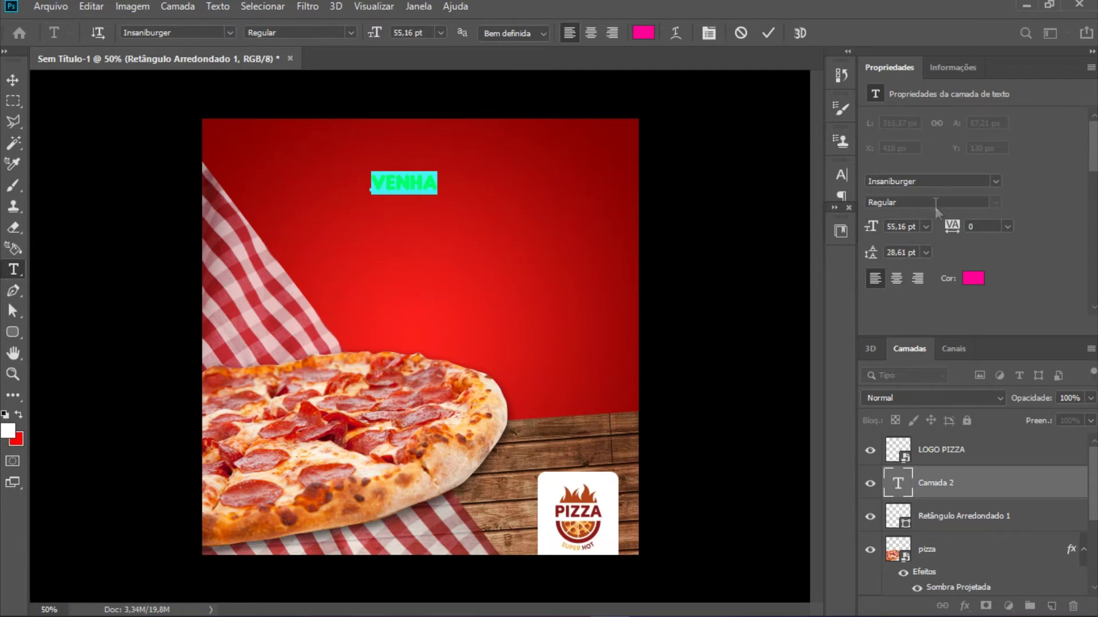
click(996, 181)
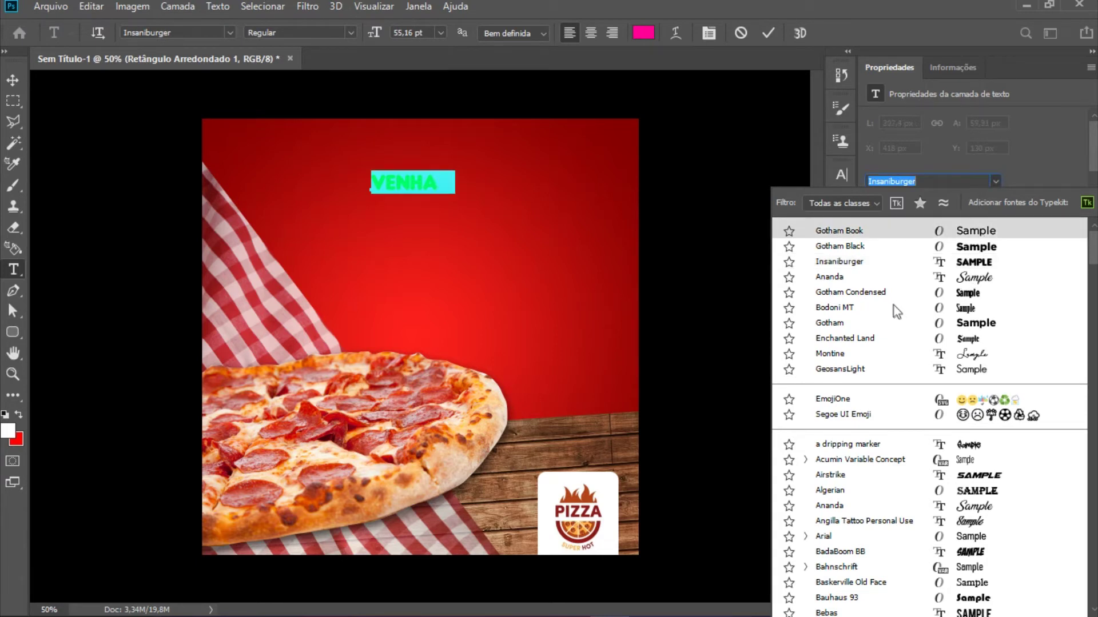
click(876, 292)
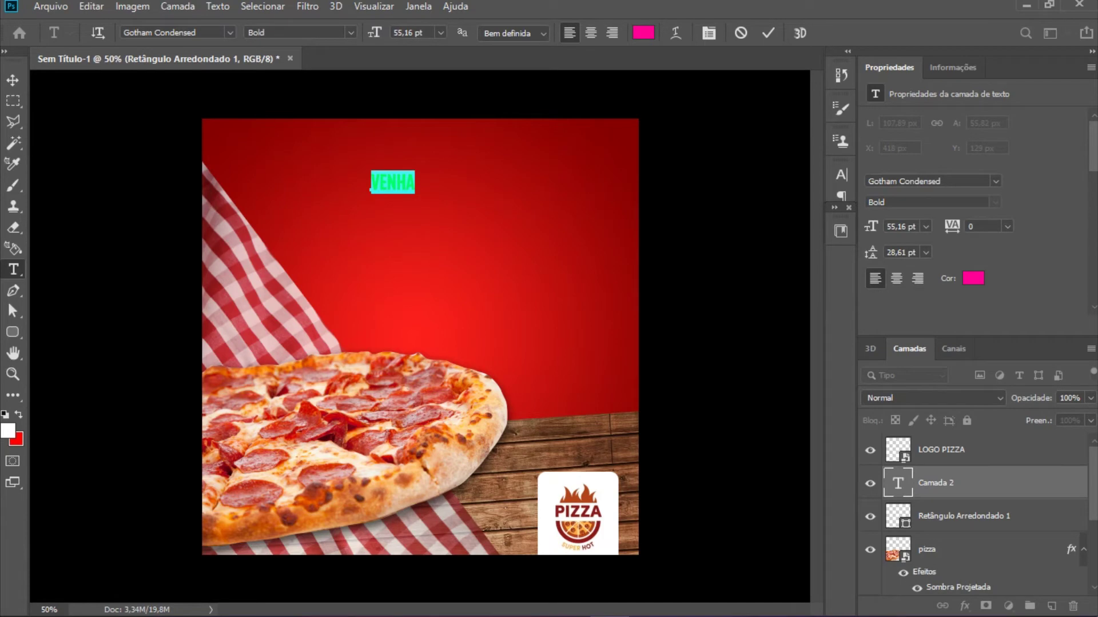
click(13, 80)
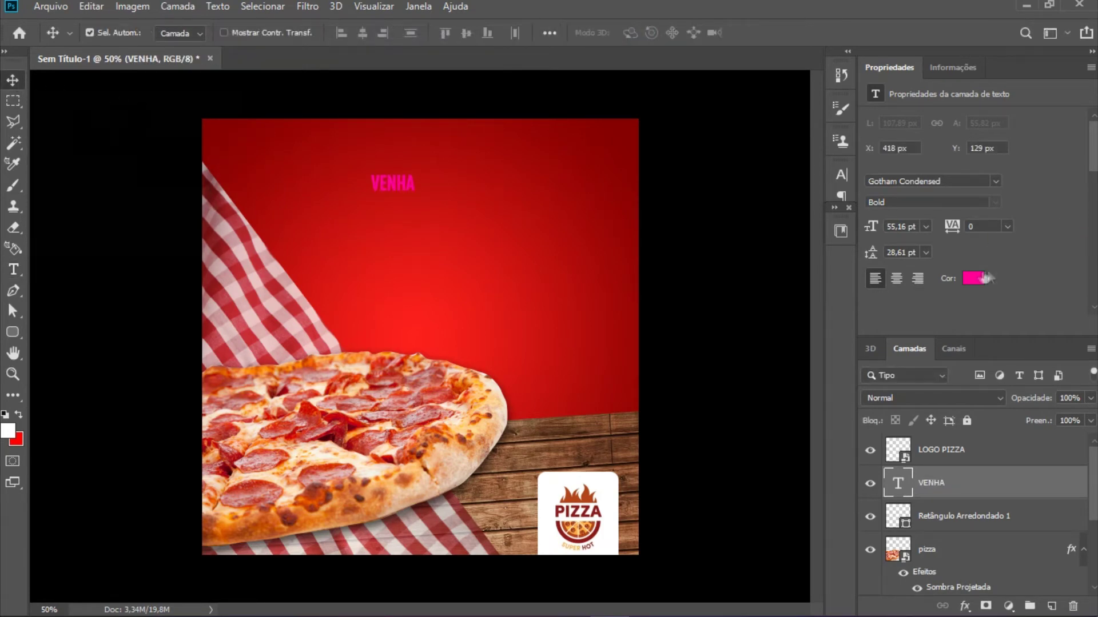
Step: Make VENHA white (ffffff), enlarge it and move it near the top edge
click(973, 278)
text(ffffff)
click(982, 284)
key(ctrl+t)
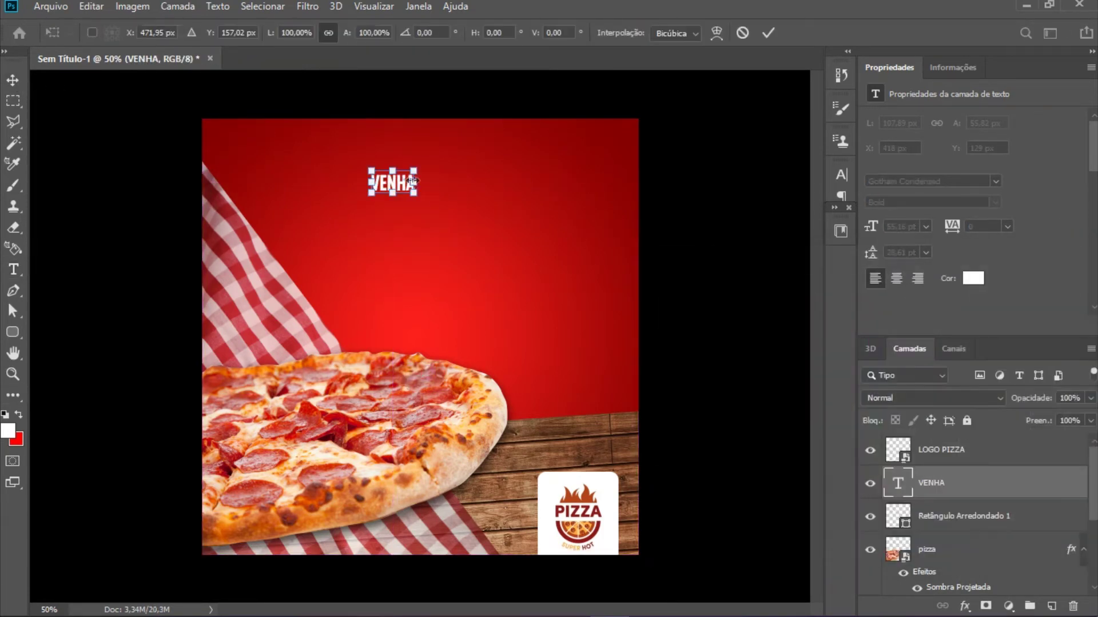
drag(416, 193, 611, 244)
drag(499, 196, 447, 214)
key(Up)
key(Up)
key(Up)
key(Up)
key(Up)
key(Up)
key(Up)
key(Up)
key(Up)
key(Up)
key(Up)
key(Up)
key(Return)
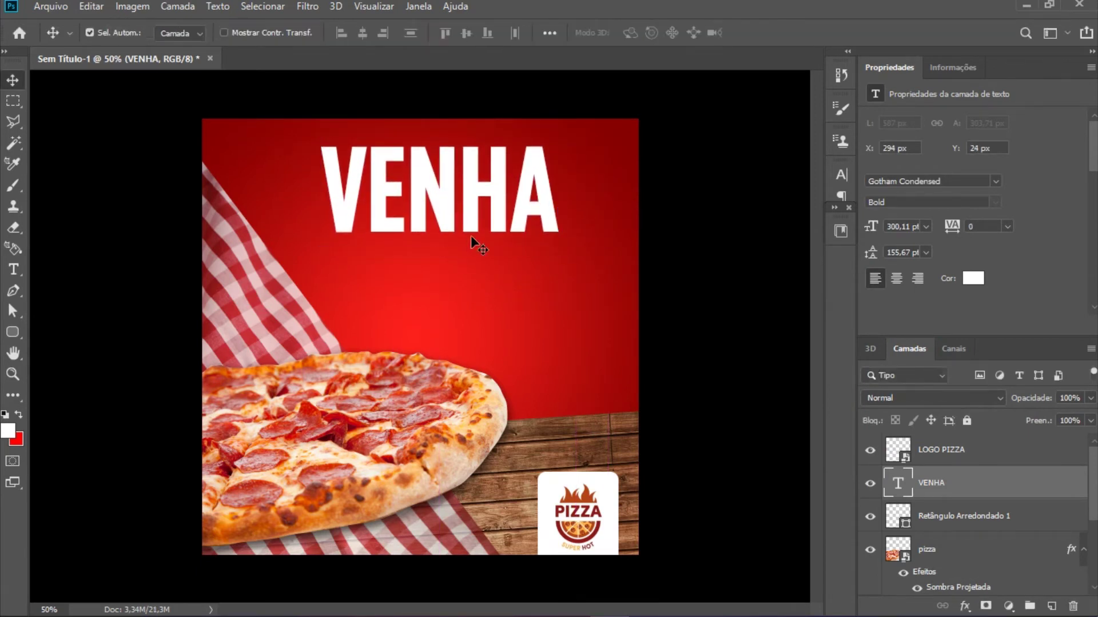
Step: Duplicate VENHA below itself and change the copy's text to PROVAR
key(alt)
drag(472, 223, 472, 325)
double_click(472, 291)
text(PROVAR)
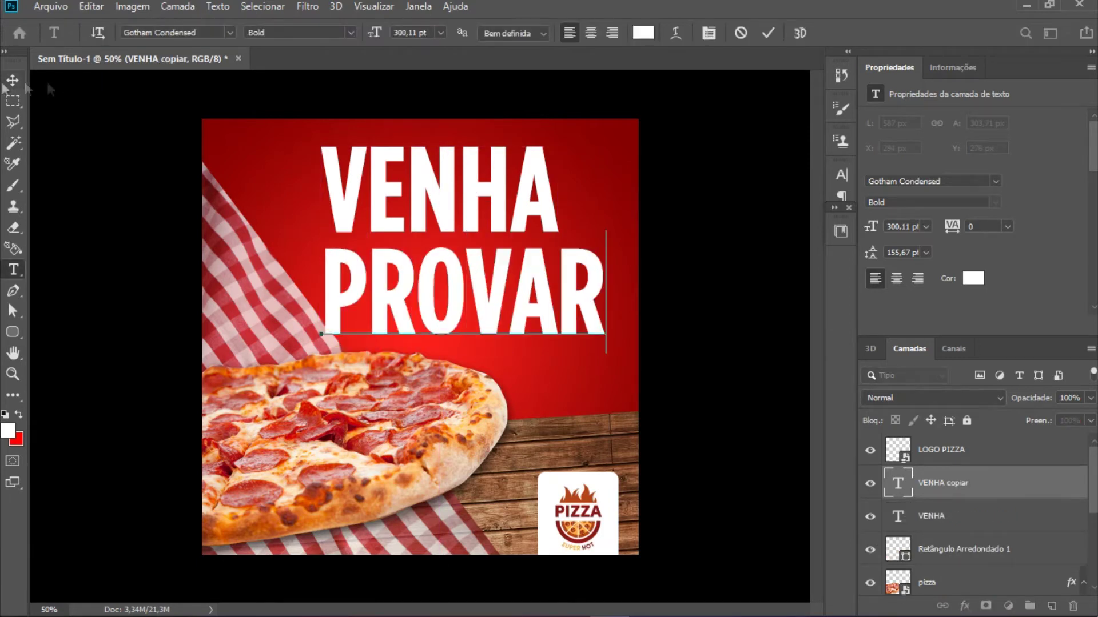
key(ctrl+Return)
Step: Shrink PROVAR to VENHA's width and position it just below VENHA
drag(455, 195, 455, 183)
drag(465, 298, 452, 283)
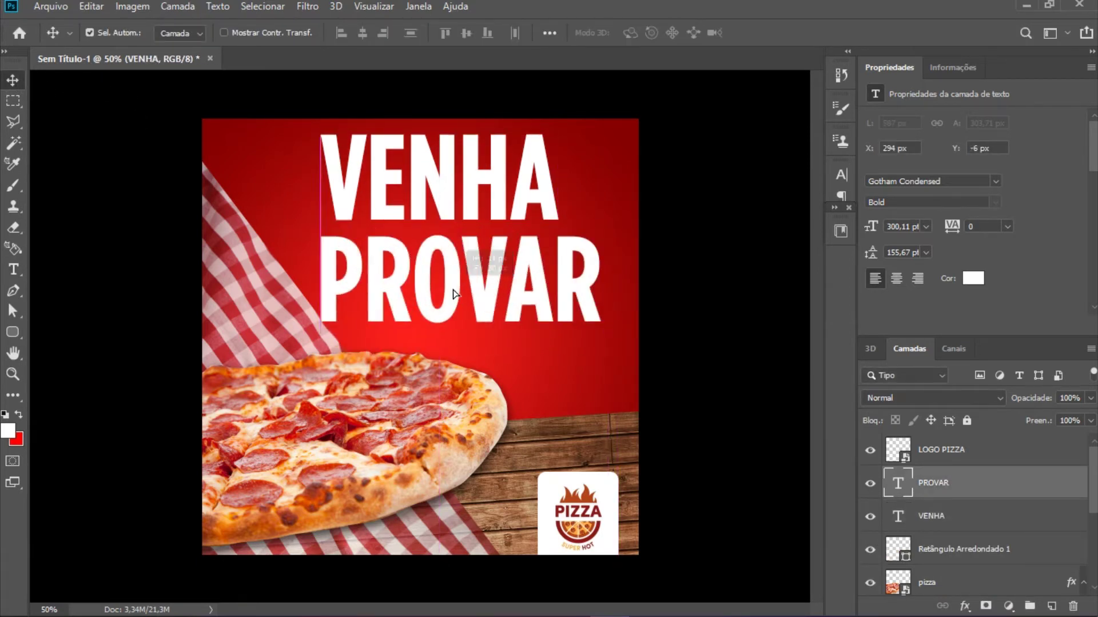
key(ctrl+t)
drag(607, 289, 559, 280)
key(Return)
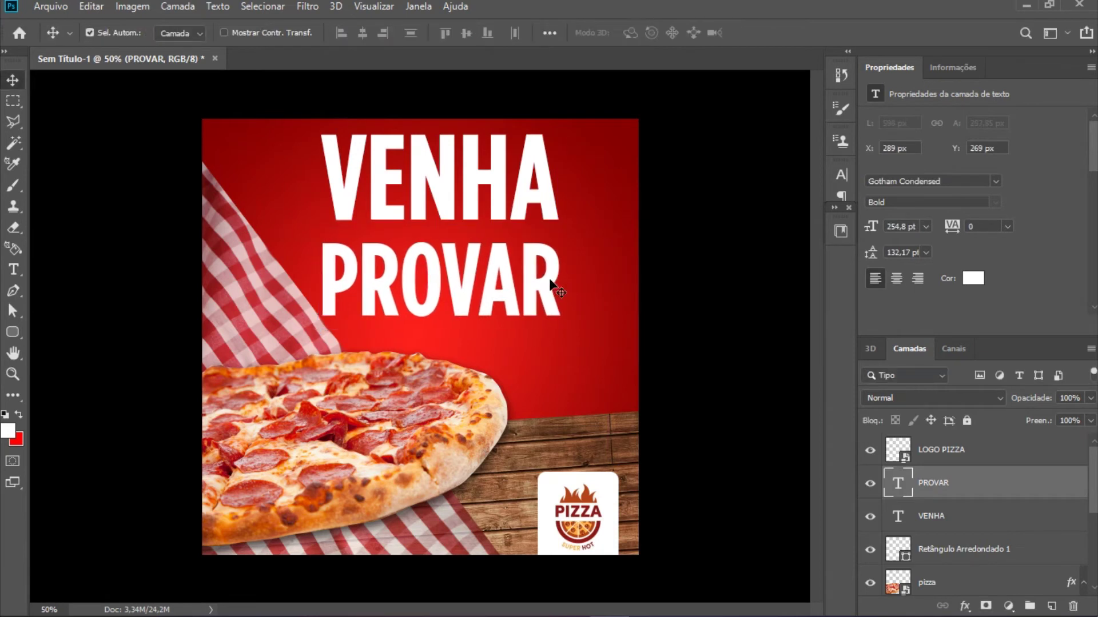
drag(514, 292, 516, 306)
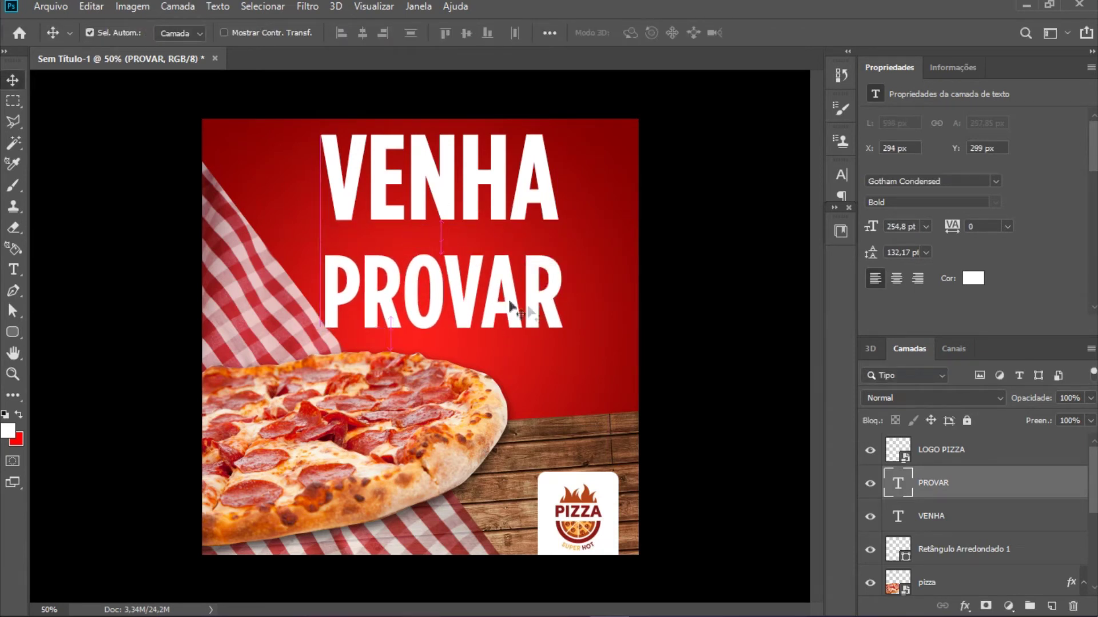
Step: Draw a thin 654 × 78 px rectangle between VENHA and PROVAR
right_click(12, 332)
click(257, 330)
drag(310, 220, 575, 252)
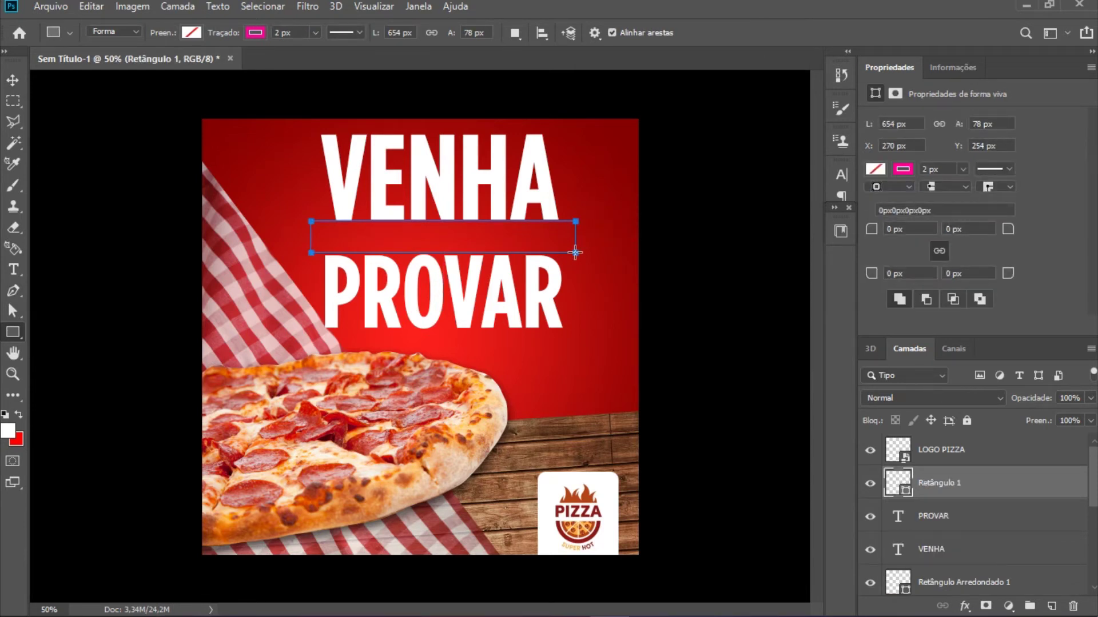
Step: Fill the 654 × 78 px bar with black and remove its pink outline
click(875, 169)
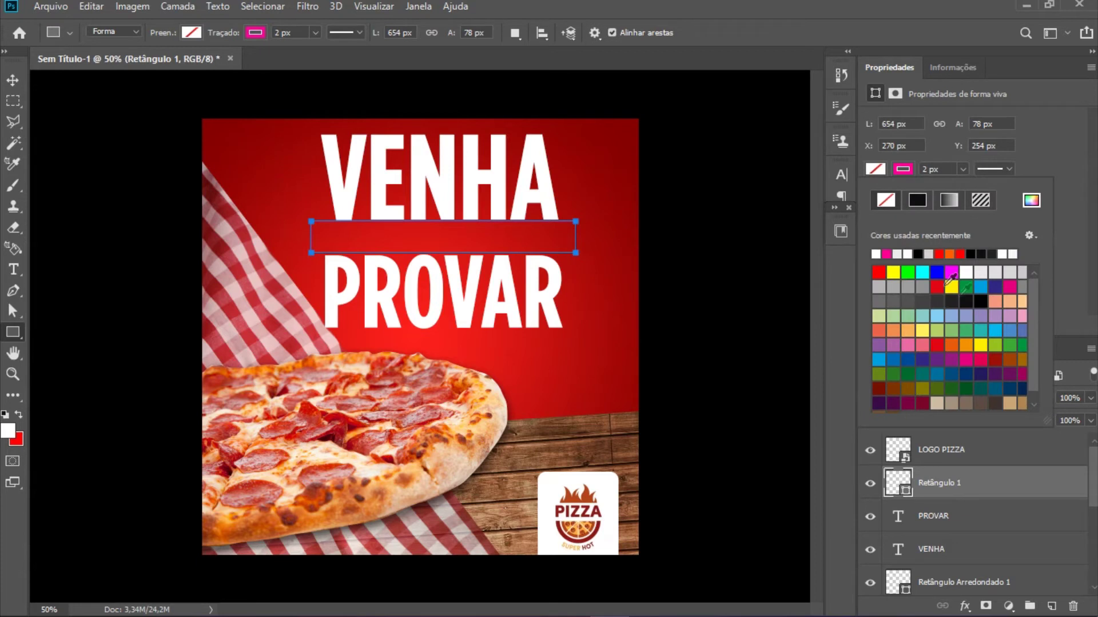
click(967, 303)
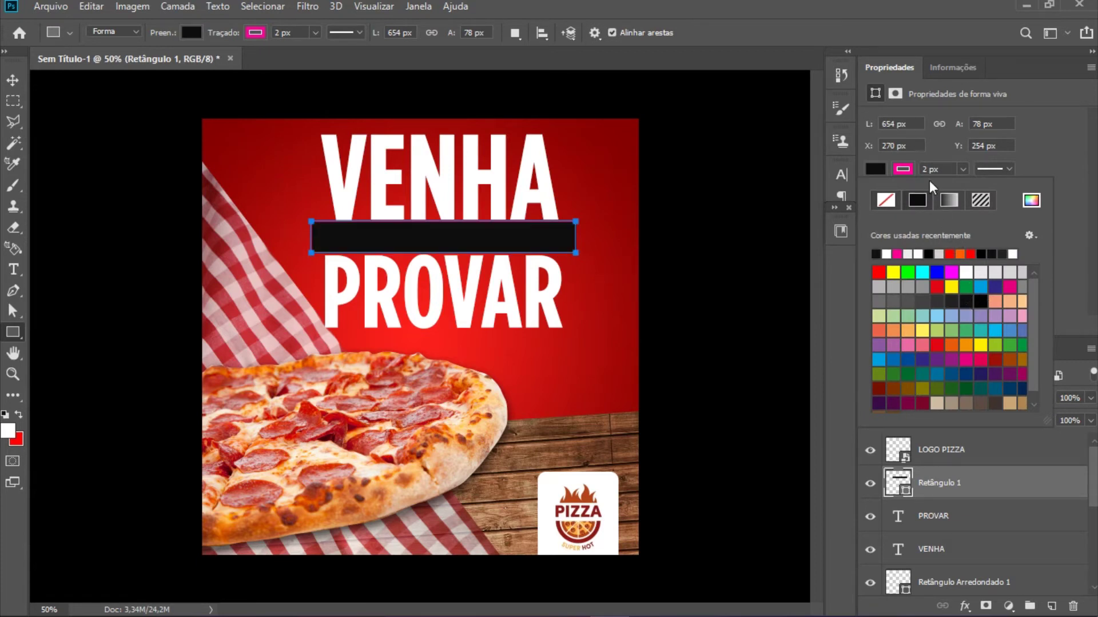
click(904, 170)
click(888, 202)
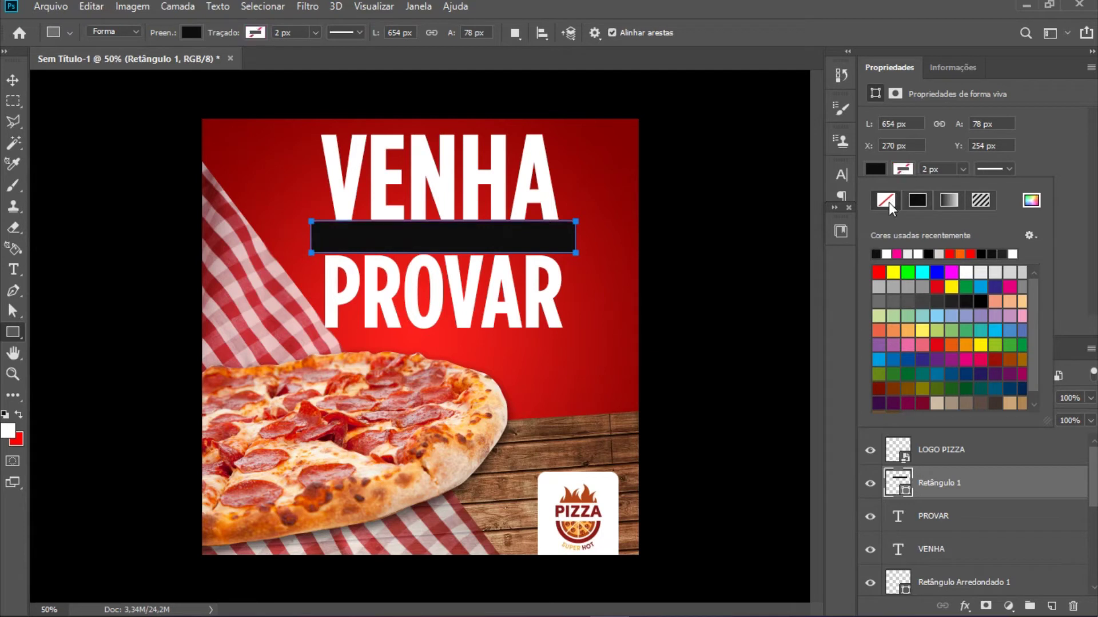
click(17, 80)
click(441, 173)
Step: Nudge VENHA, PROVAR and the black bar so the headline lines frame the bar snugly
drag(441, 173, 441, 178)
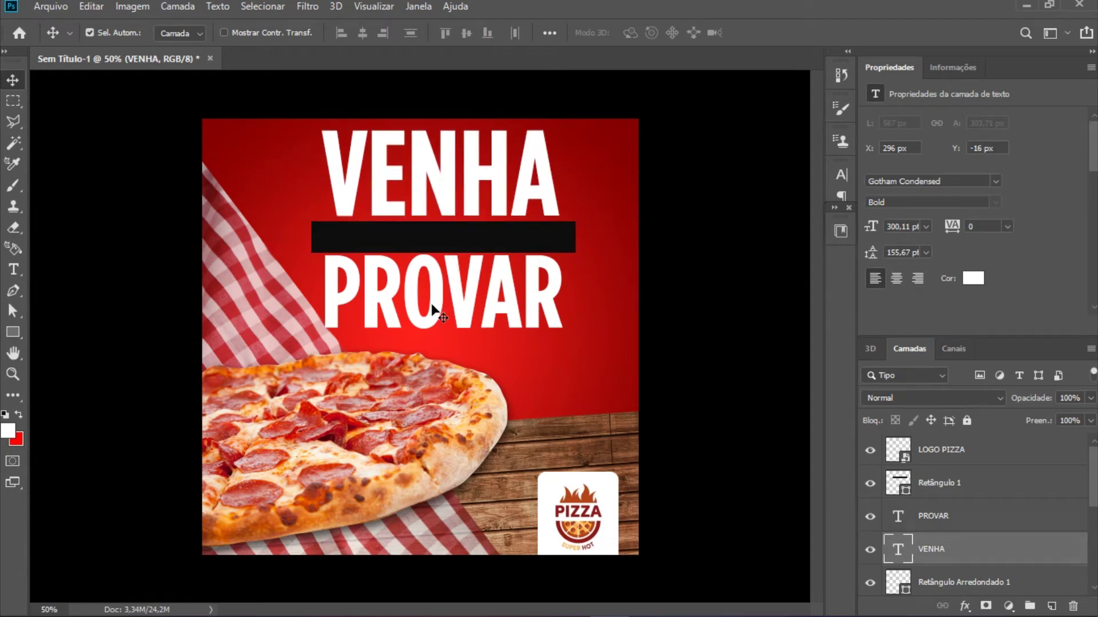
drag(431, 303, 436, 315)
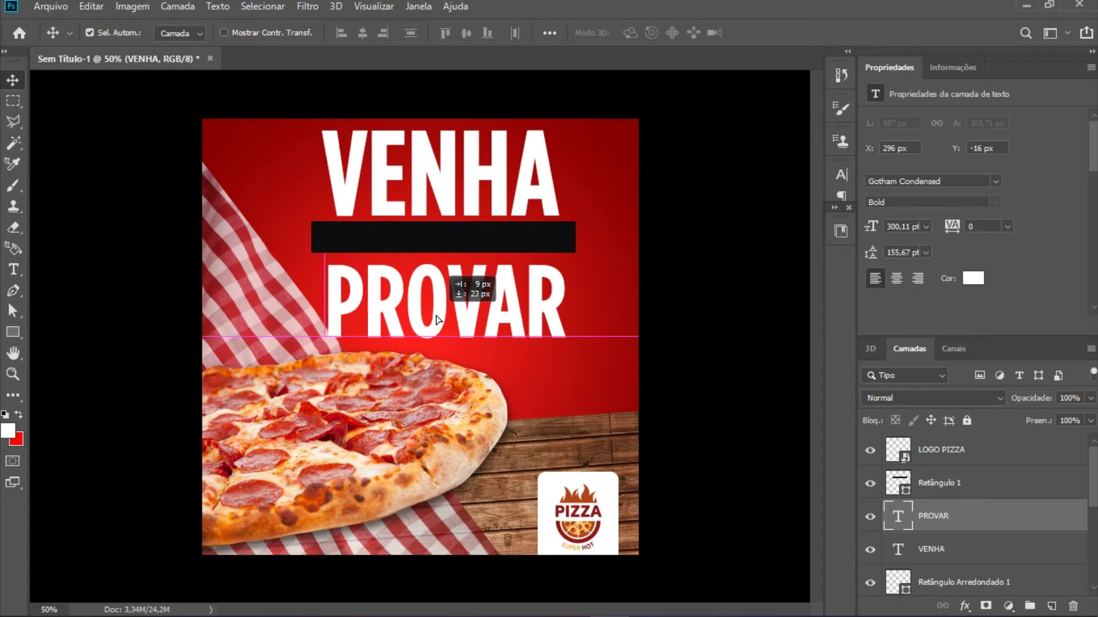
drag(444, 238, 514, 240)
drag(466, 312, 465, 306)
drag(447, 180, 447, 184)
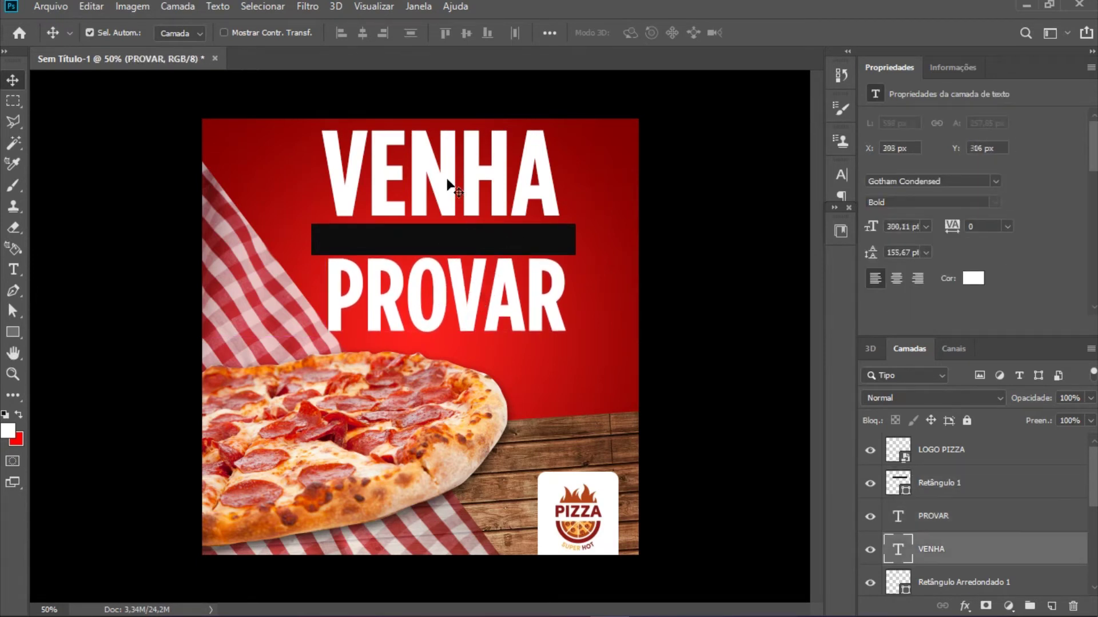
Step: Start a new empty text layer on the black bar
click(13, 269)
click(319, 240)
key(BackSpace)
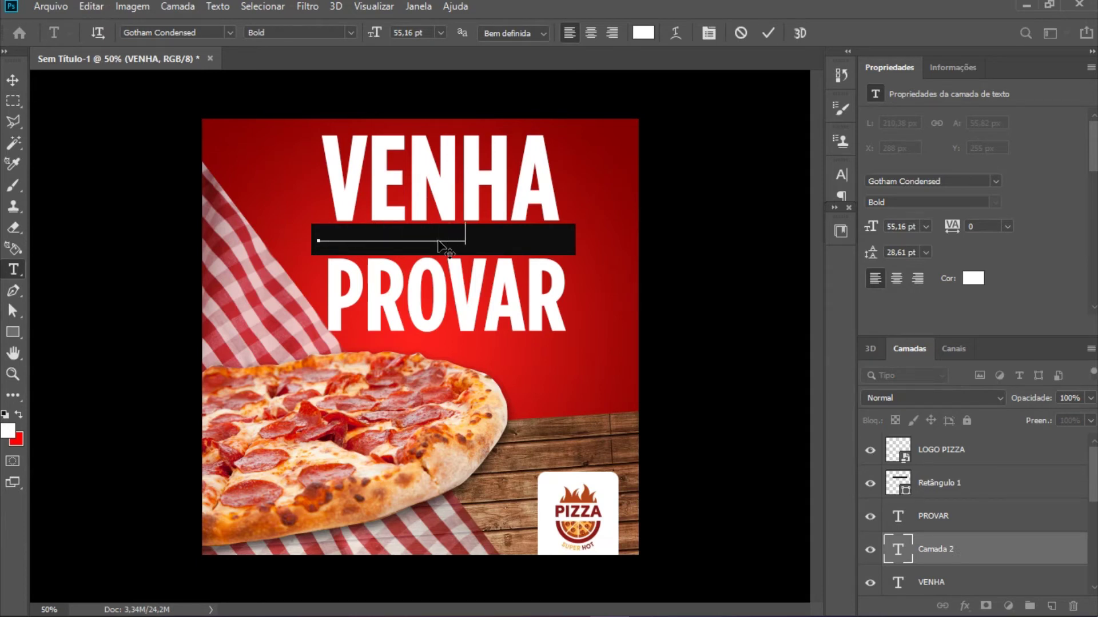
Step: Paste the subtitle A MELHOR PIZZA DA REGIÃO above the bar in Gotham Book Regular, scaled to fit inside it
text(A MELHOR PIZZA DA REGIÃO)
click(13, 80)
drag(986, 550, 997, 479)
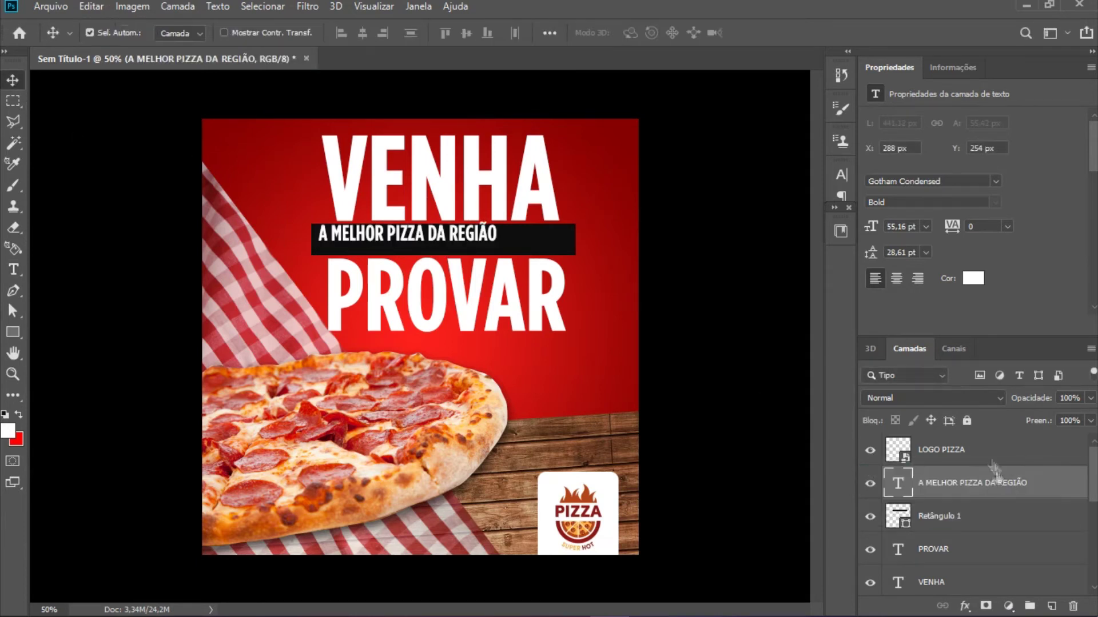
click(996, 181)
click(1006, 259)
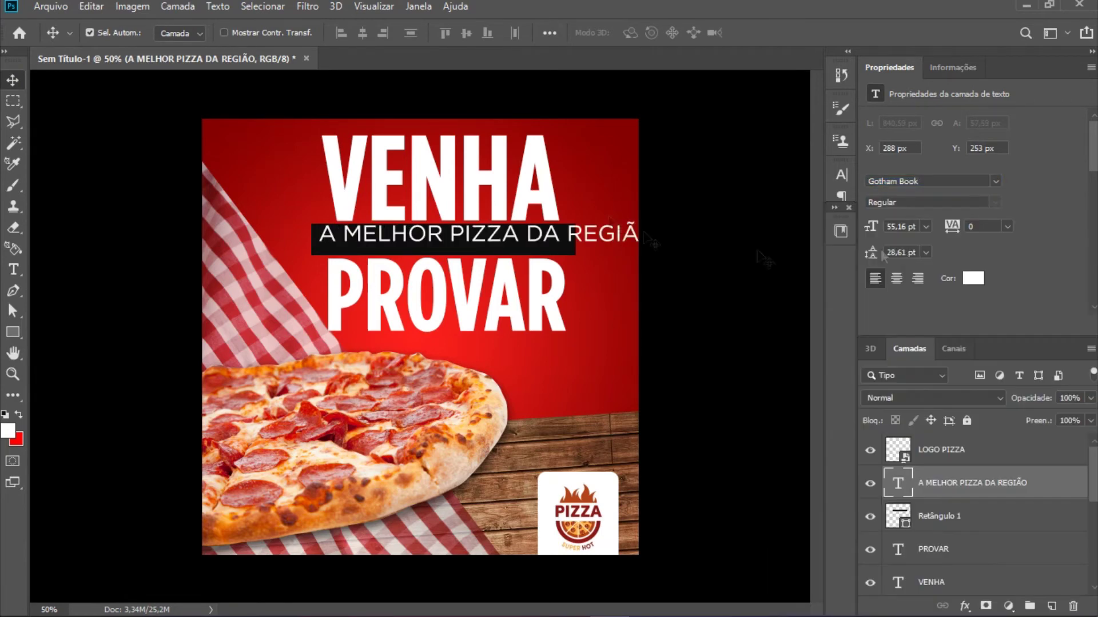
key(ctrl+t)
drag(658, 247, 572, 243)
key(shift+Down)
key(shift+Down)
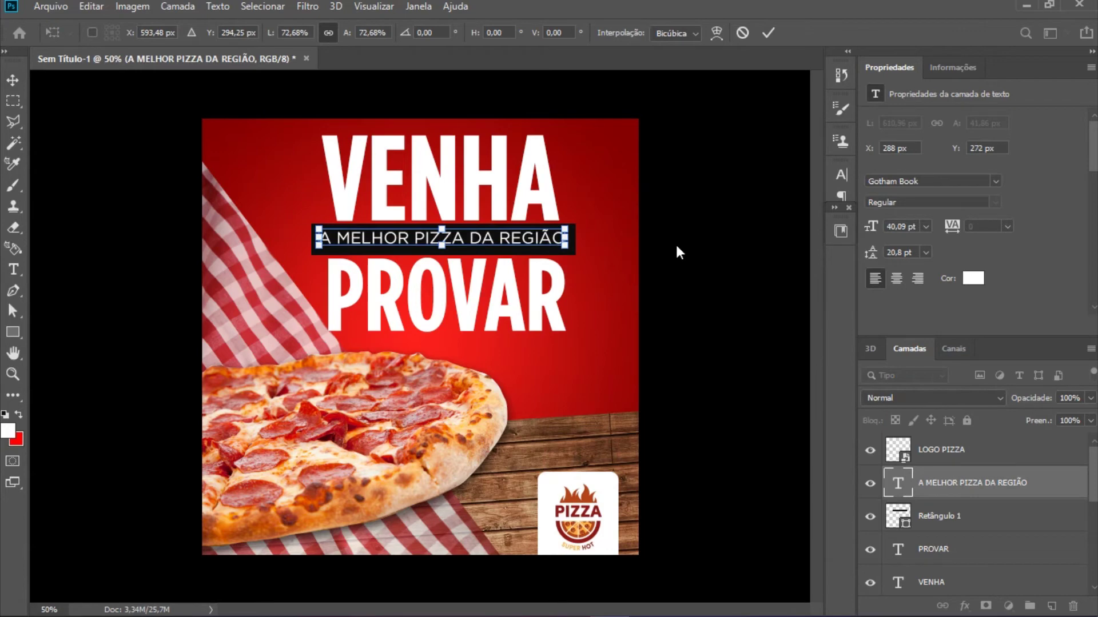
key(Return)
Step: Make the black bar shorter, with rulers shown
click(960, 516)
key(ctrl+r)
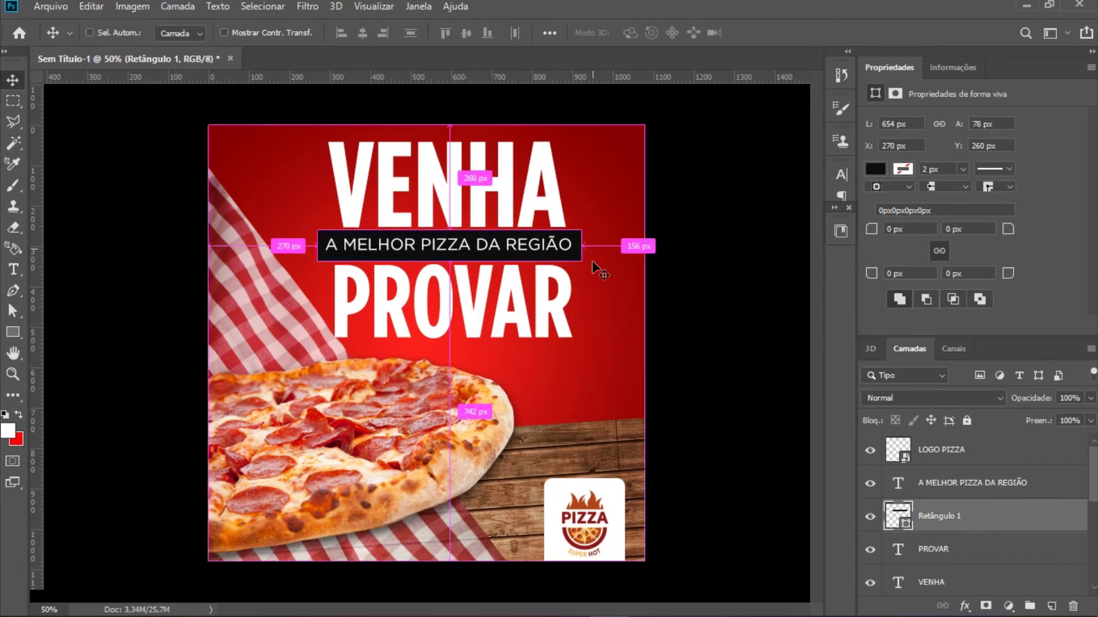
key(ctrl+t)
drag(450, 260, 450, 256)
key(Return)
Step: Move the subtitle and bar below PROVAR, stacking PROVAR close under VENHA with left edges aligned
drag(490, 313, 491, 309)
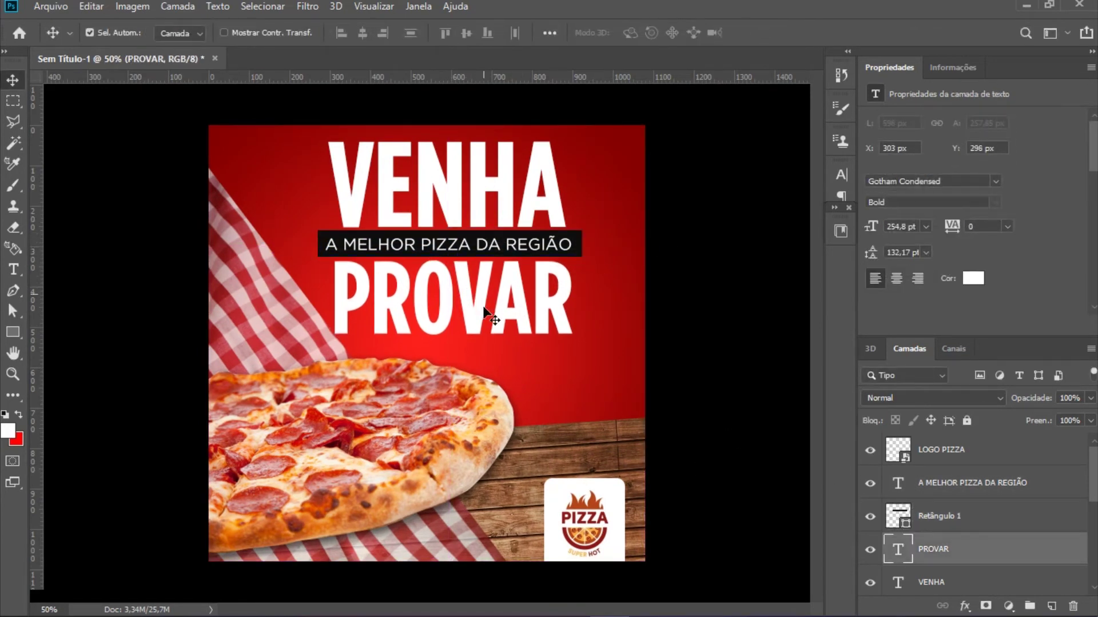
click(471, 184)
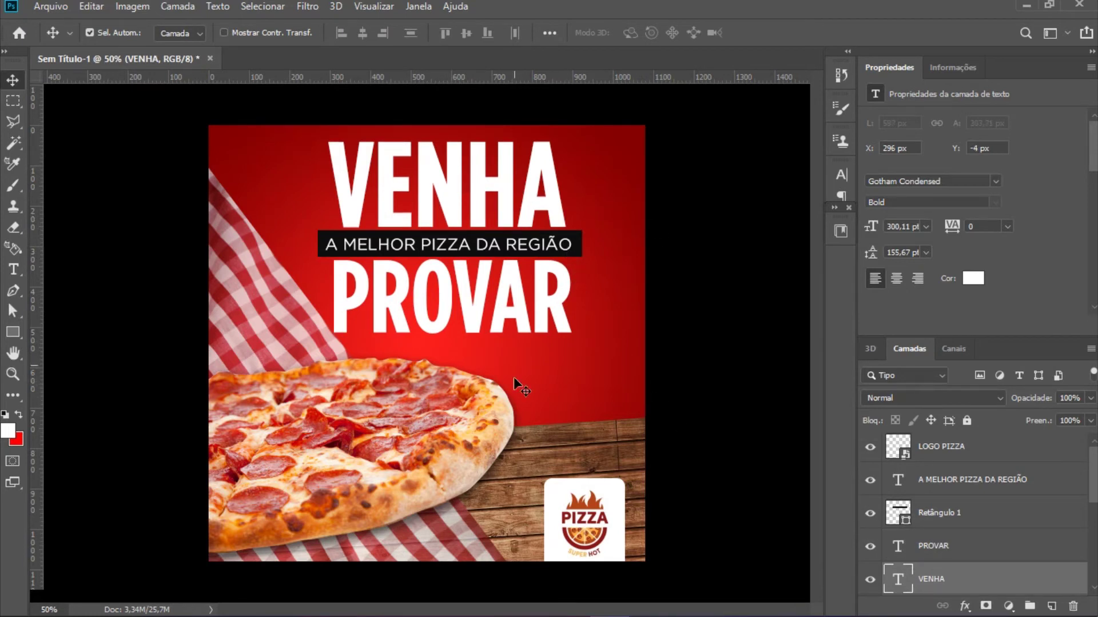
click(950, 515)
ctrl+click(958, 478)
drag(571, 245, 568, 334)
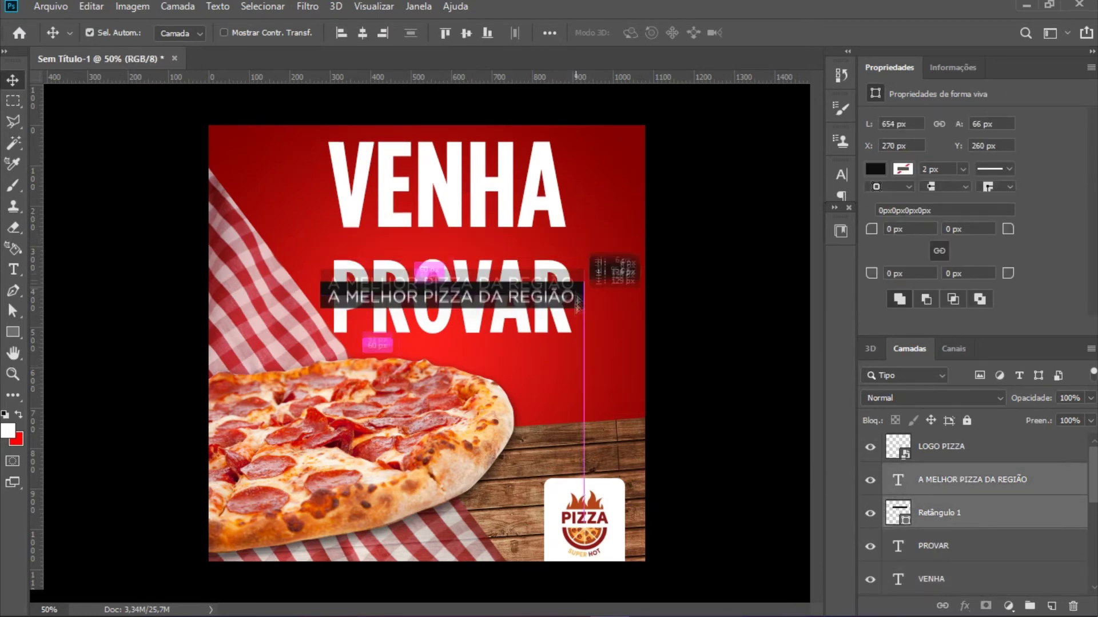
drag(461, 272, 459, 247)
drag(460, 189, 437, 189)
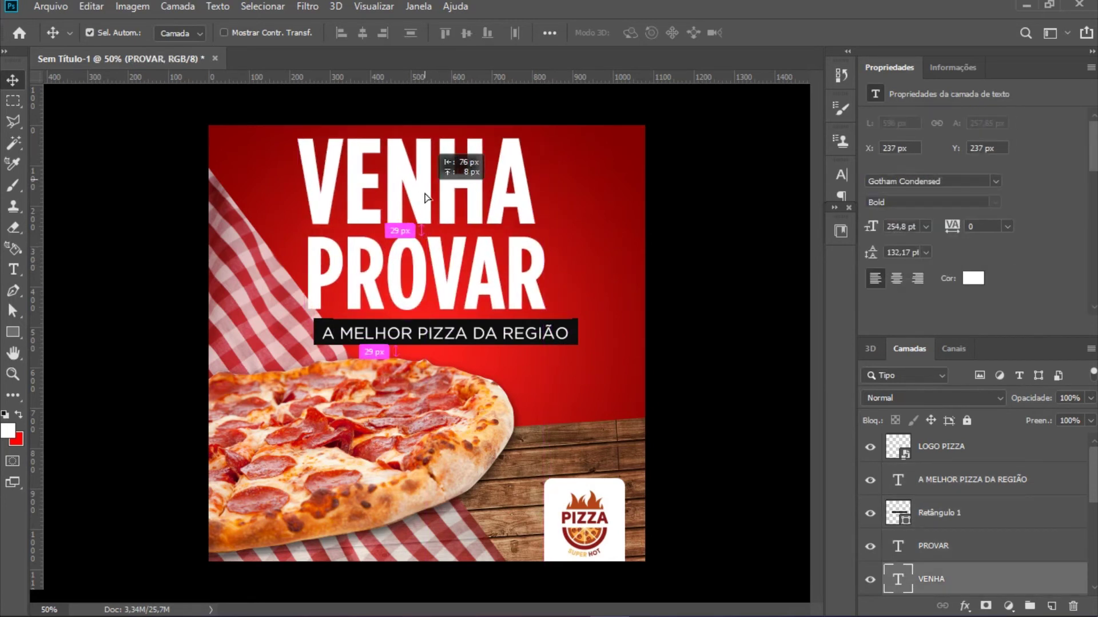
Step: Centre the subtitle and black bar together under the headline
click(979, 479)
click(972, 515)
click(961, 489)
shift+click(970, 517)
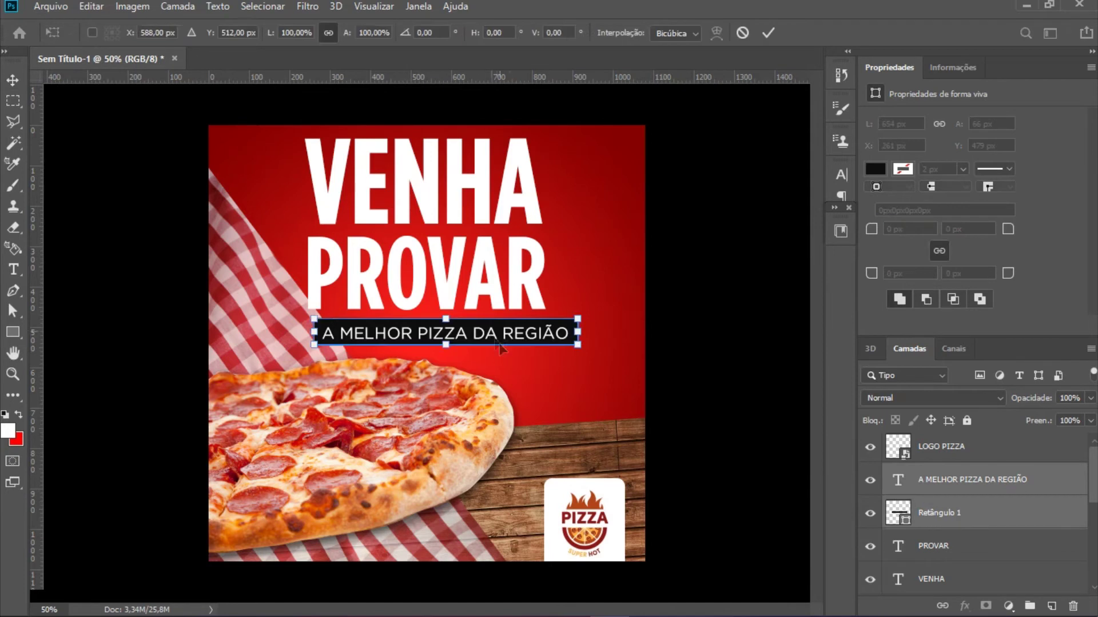
drag(446, 333, 427, 331)
key(shift+Up)
key(shift+Up)
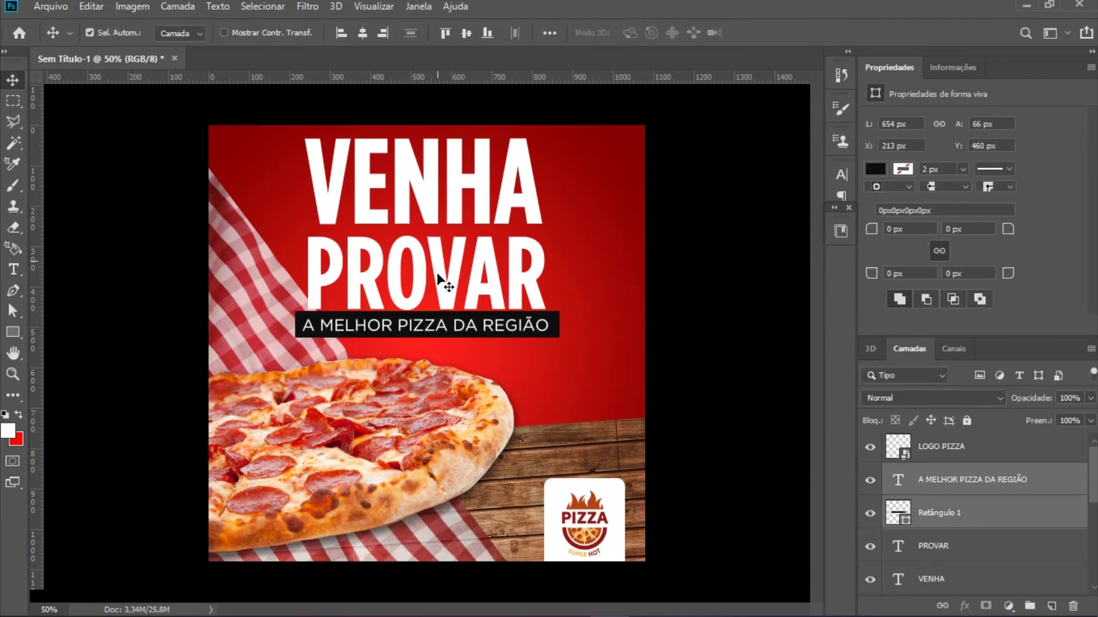
Step: Tighten the stack by nudging PROVAR, the subtitle and the black bar upward
drag(445, 288, 444, 283)
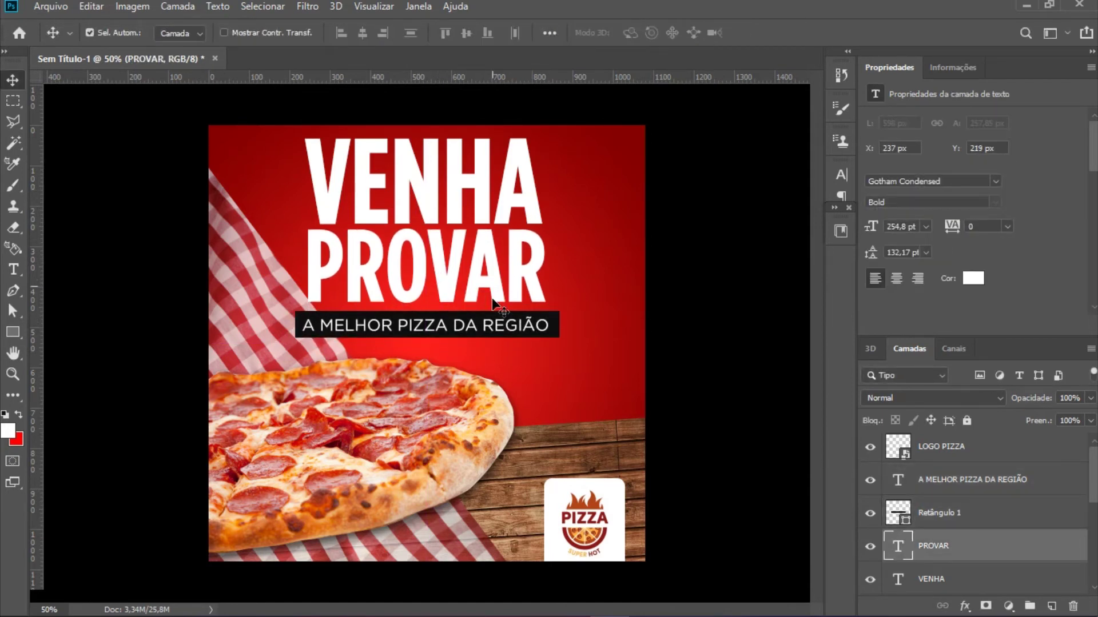
click(978, 481)
key(shift+Up)
key(shift+Up)
click(966, 514)
key(shift+Up)
key(shift+Up)
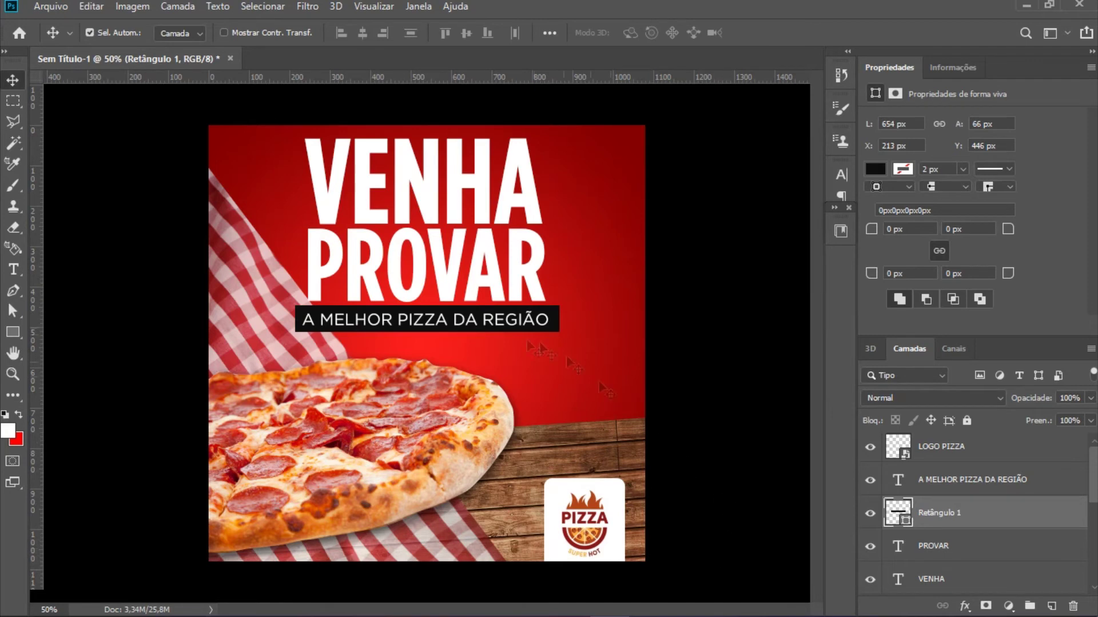
Step: Change the headlines to PIZZA and TRADICIONAL, shrinking TRADICIONAL to fit and aligning it under PIZZA
double_click(414, 182)
text(PIZZA)
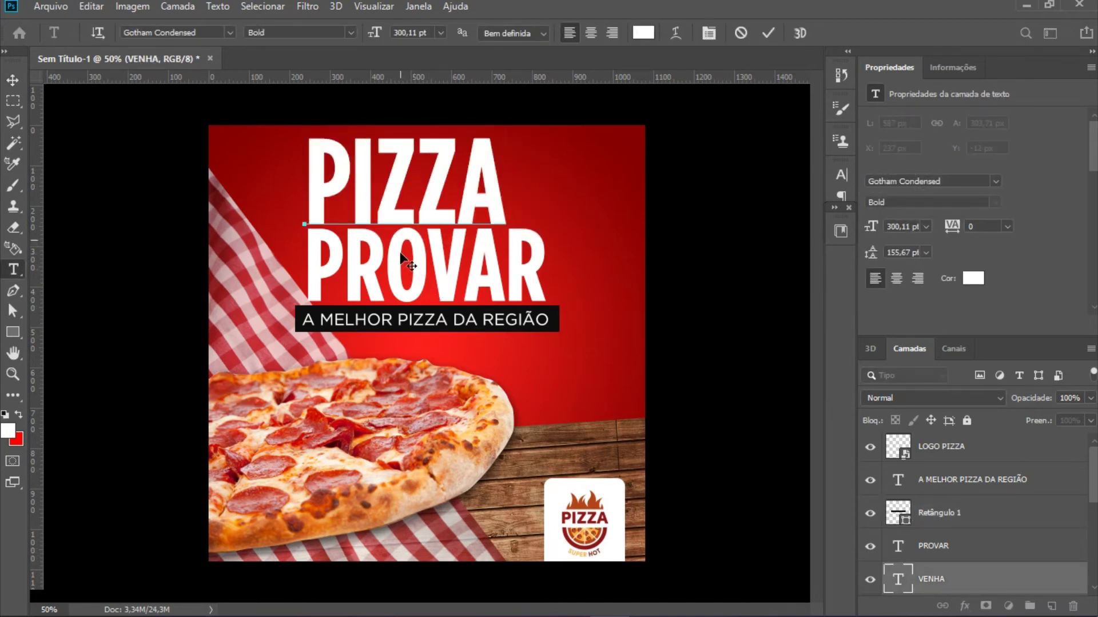
double_click(436, 266)
text(TRADICIONA)
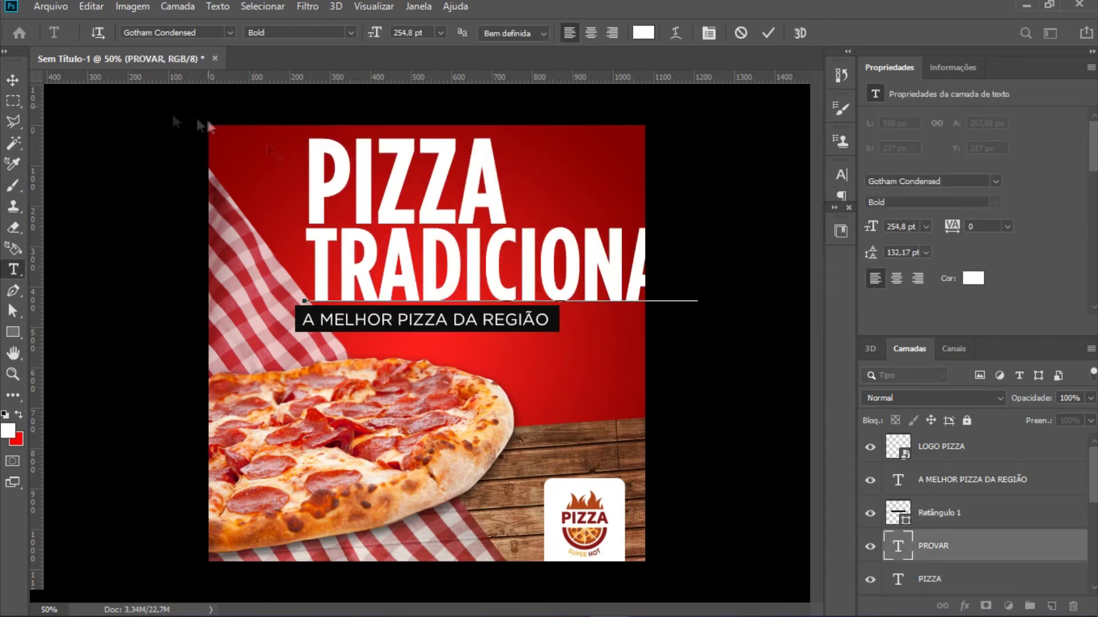
text(L)
key(ctrl+Return)
key(ctrl+t)
drag(698, 301, 504, 291)
drag(392, 278, 414, 278)
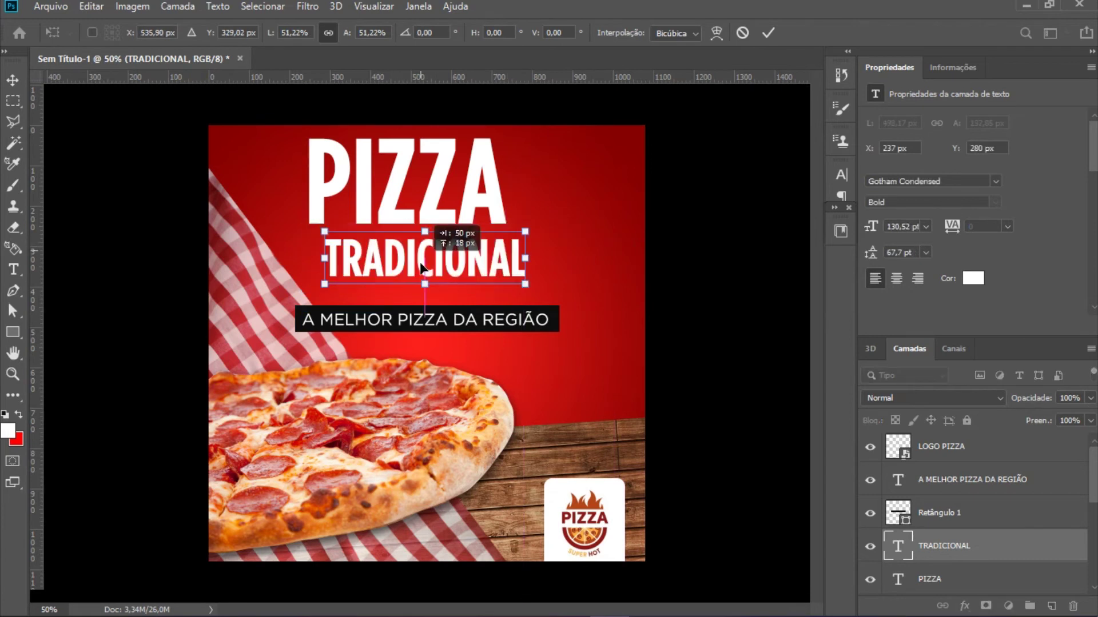
key(Return)
drag(392, 164, 405, 208)
Step: Shrink the subtitle banner to about 75% and move it up under TRADICIONAL
click(956, 526)
ctrl+click(957, 483)
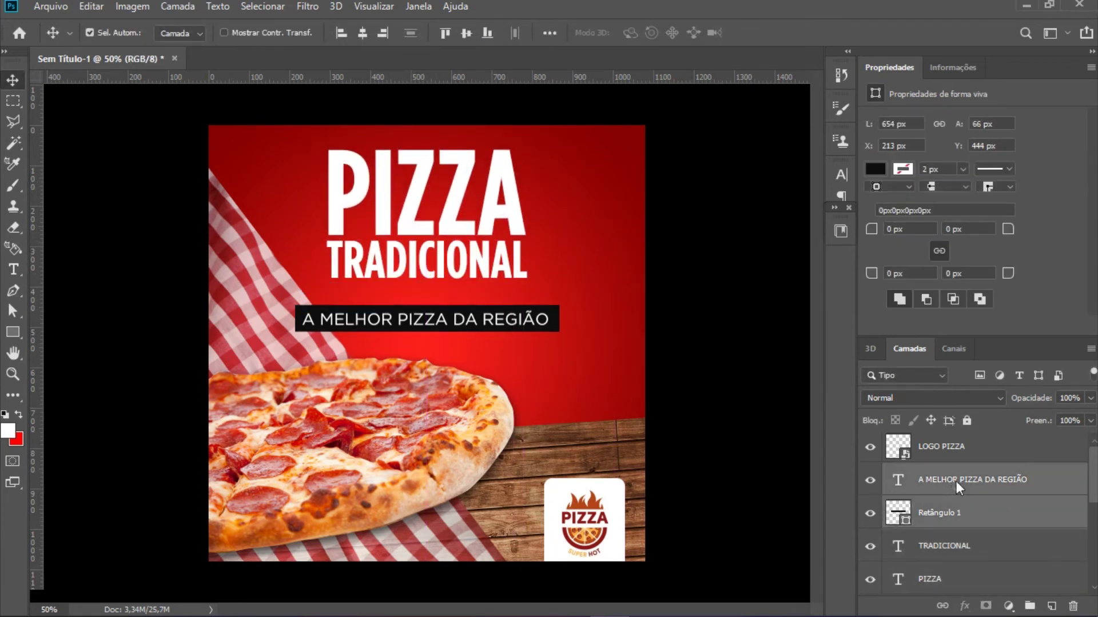
key(shift+Up)
key(shift+Up)
key(shift+Up)
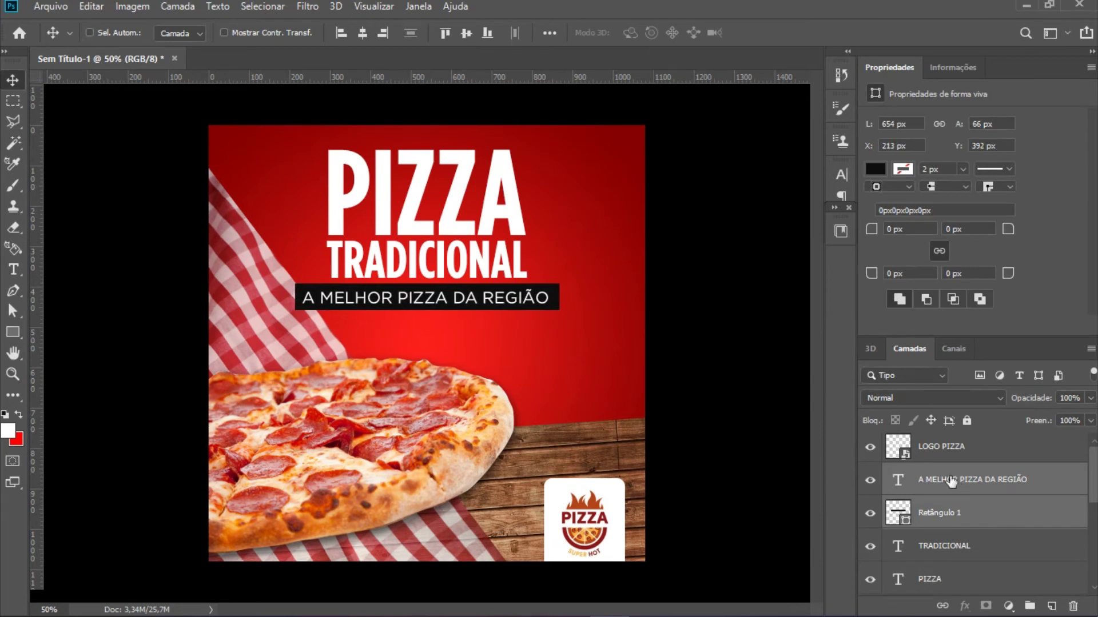
key(ctrl+t)
drag(558, 297, 526, 296)
key(Return)
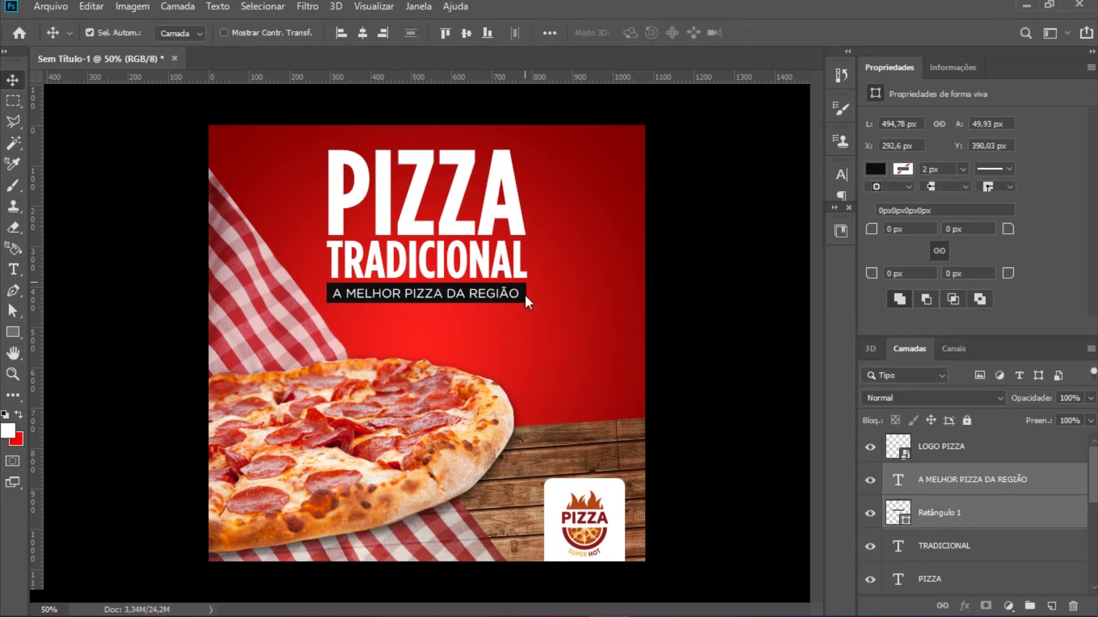
key(shift+Up)
Step: Place the ON9NS20 smoke photo over the left half of the ad, rotated about 24°
mouse_move(462, 327)
mouse_down()
mouse_move(394, 276)
mouse_move(393, 289)
mouse_up()
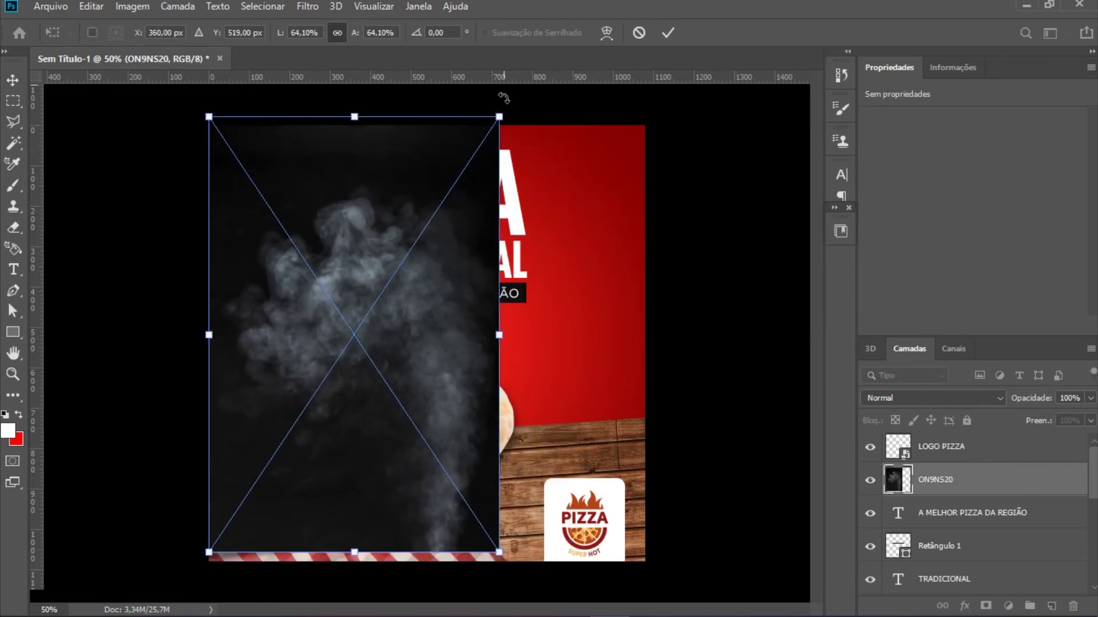
drag(503, 97, 616, 160)
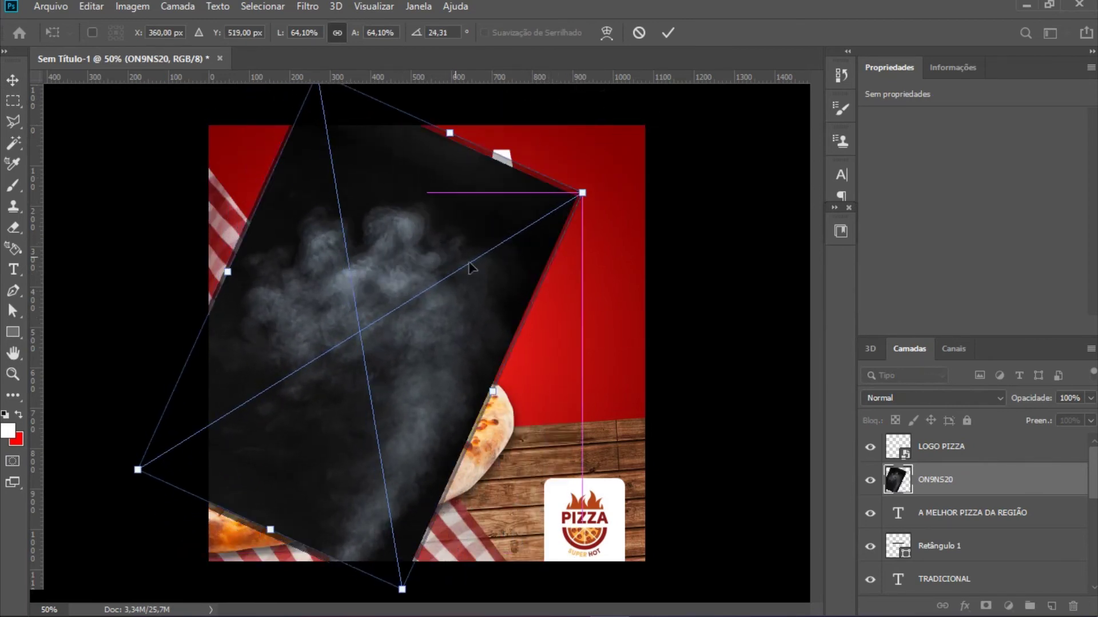
drag(465, 271, 483, 268)
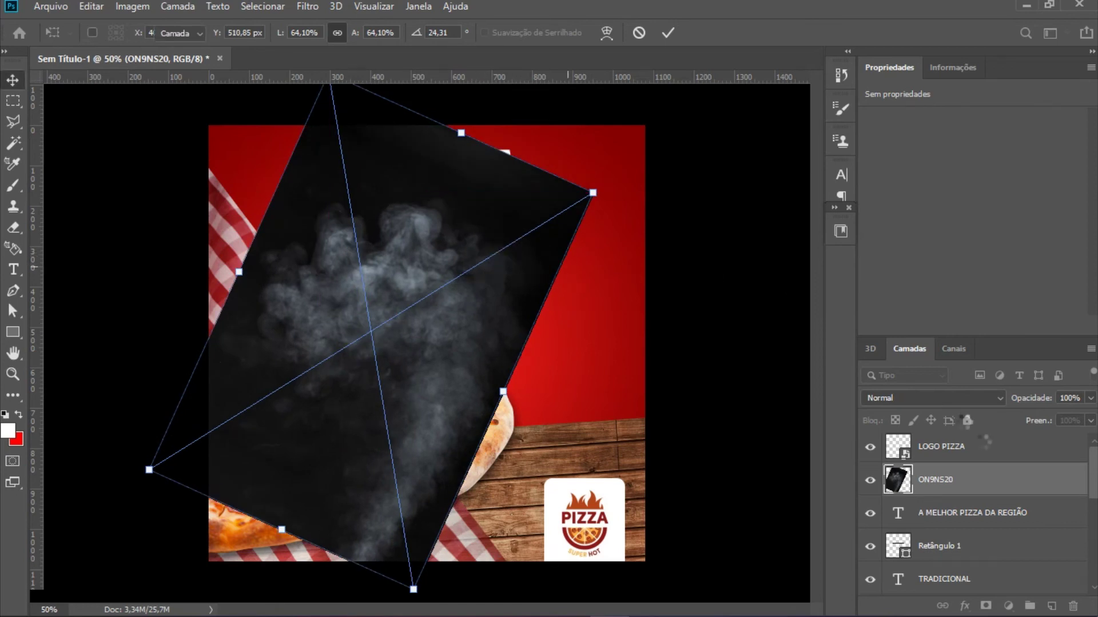
key(Return)
click(999, 398)
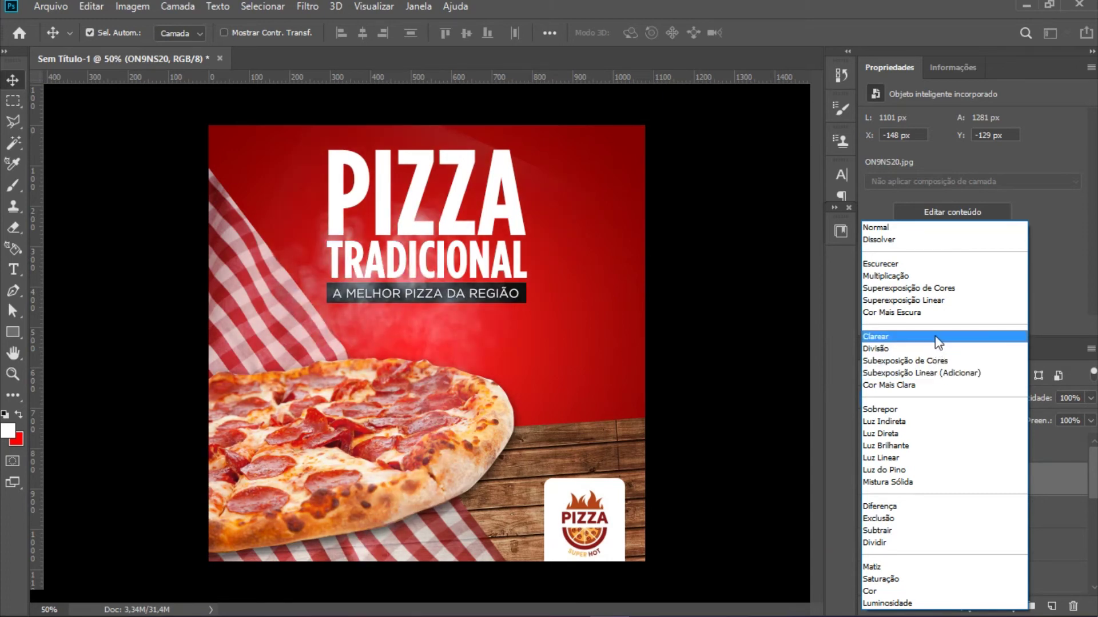
Step: Blend the smoke in Clarear mode, rotate it to about 42° and reposition it behind the title
click(938, 342)
mouse_move(453, 340)
mouse_down()
mouse_move(495, 326)
mouse_move(478, 322)
mouse_up()
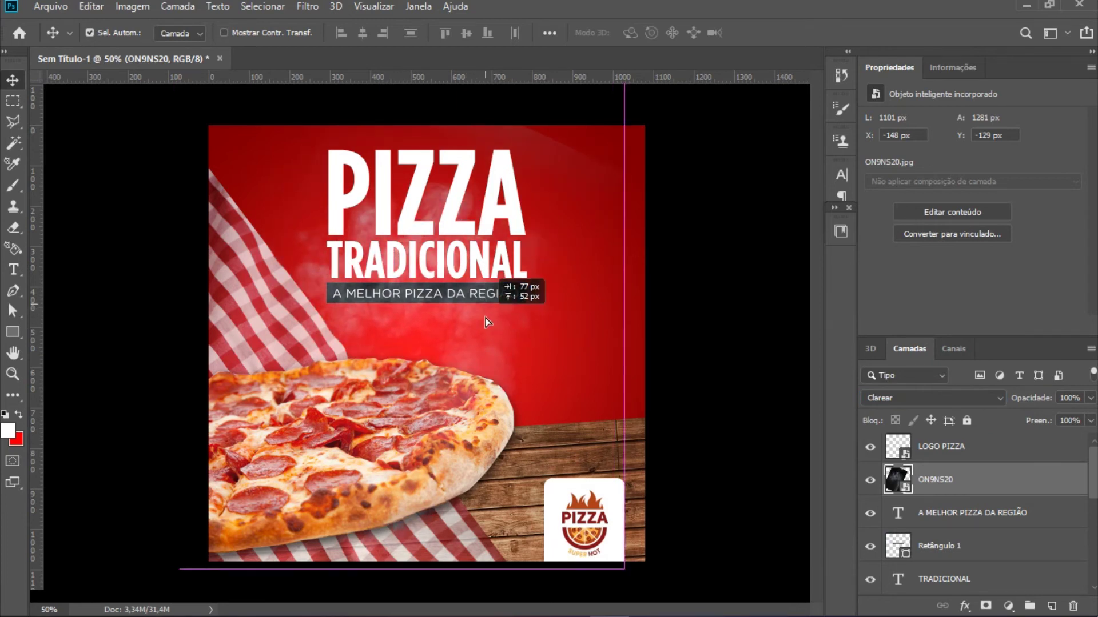
key(ctrl+t)
drag(595, 57, 719, 243)
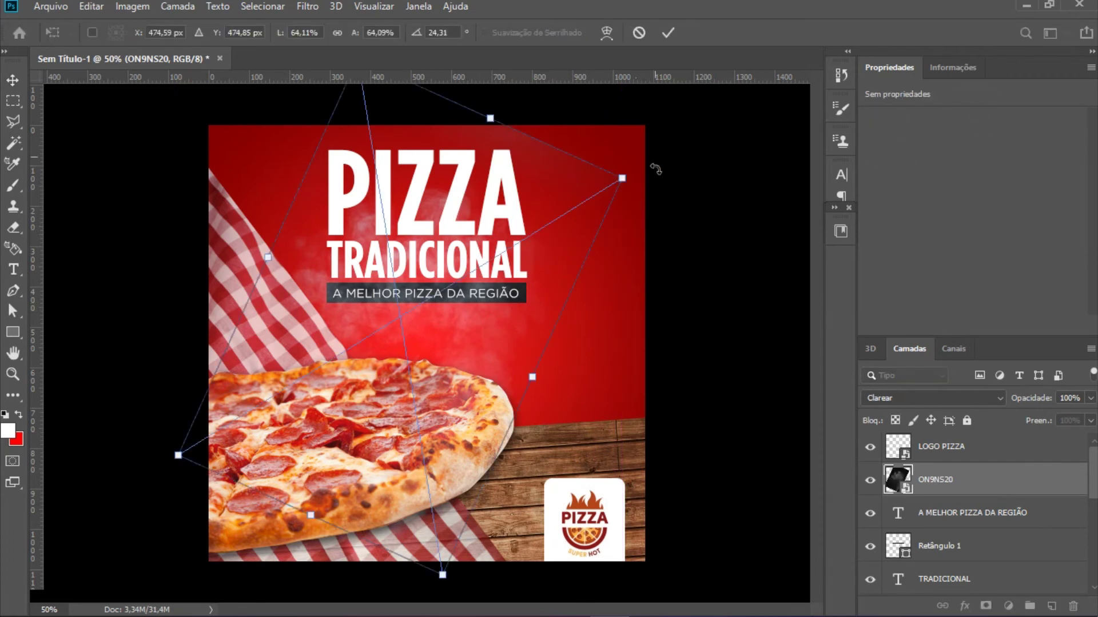
mouse_move(504, 319)
mouse_down()
mouse_move(514, 338)
mouse_move(503, 309)
mouse_up()
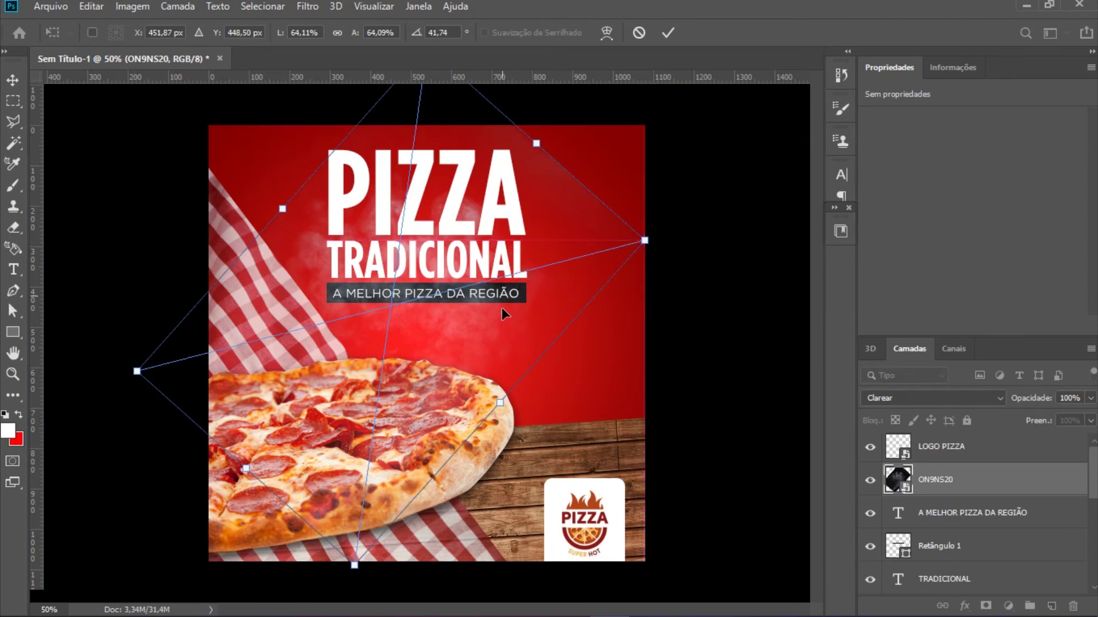
key(Return)
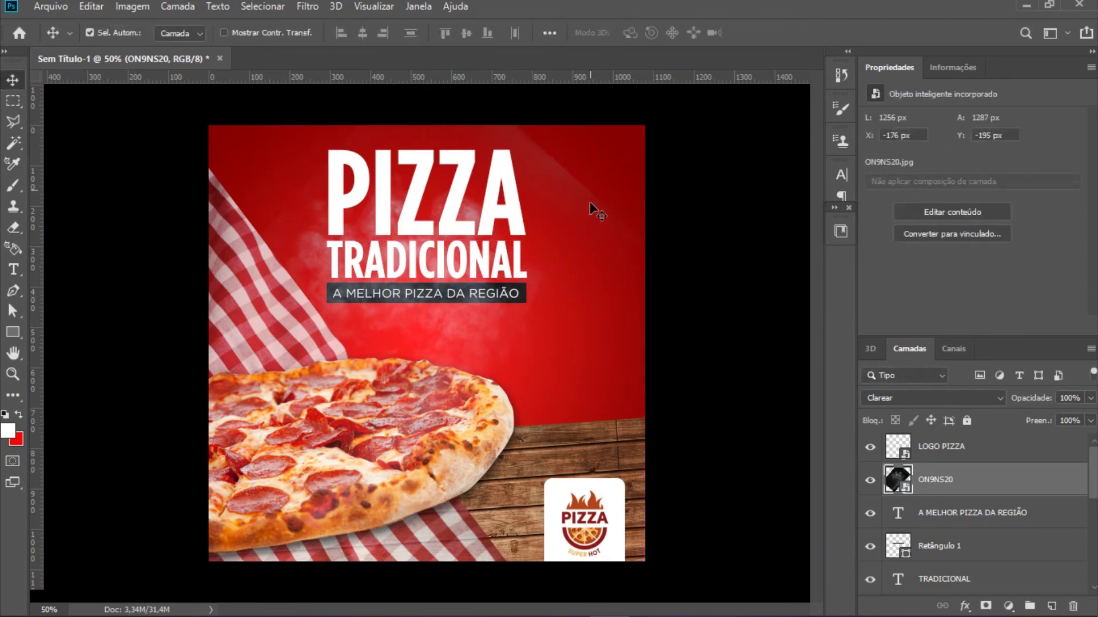
key(e)
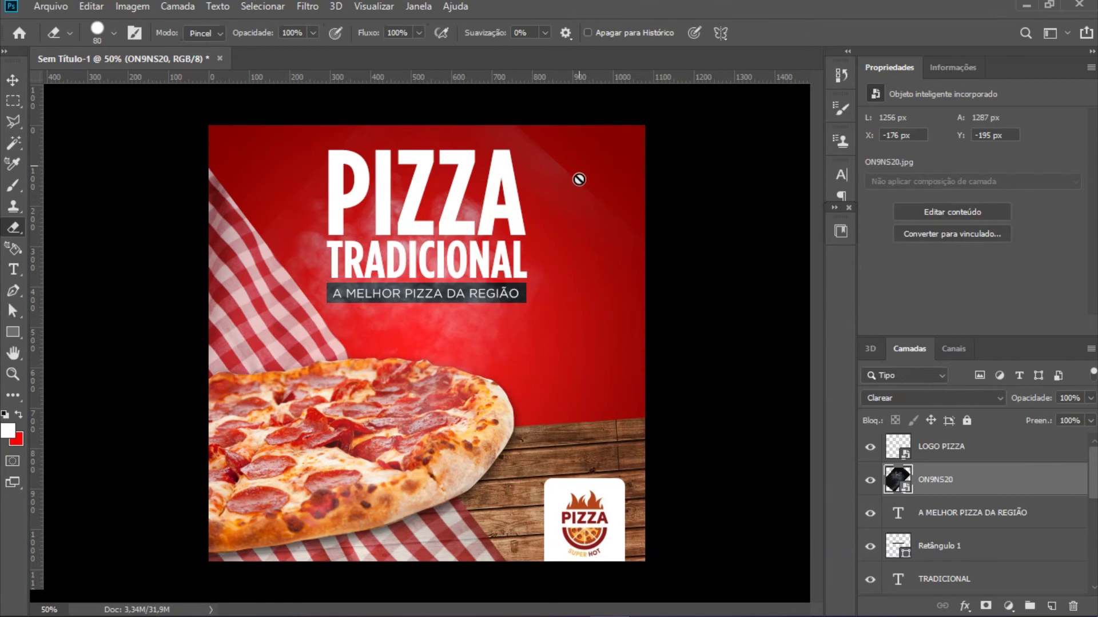
Step: Erase parts of the smoke with a 136 px soft round brush, rasterizing the layer when prompted
click(113, 32)
click(89, 216)
click(153, 84)
click(568, 171)
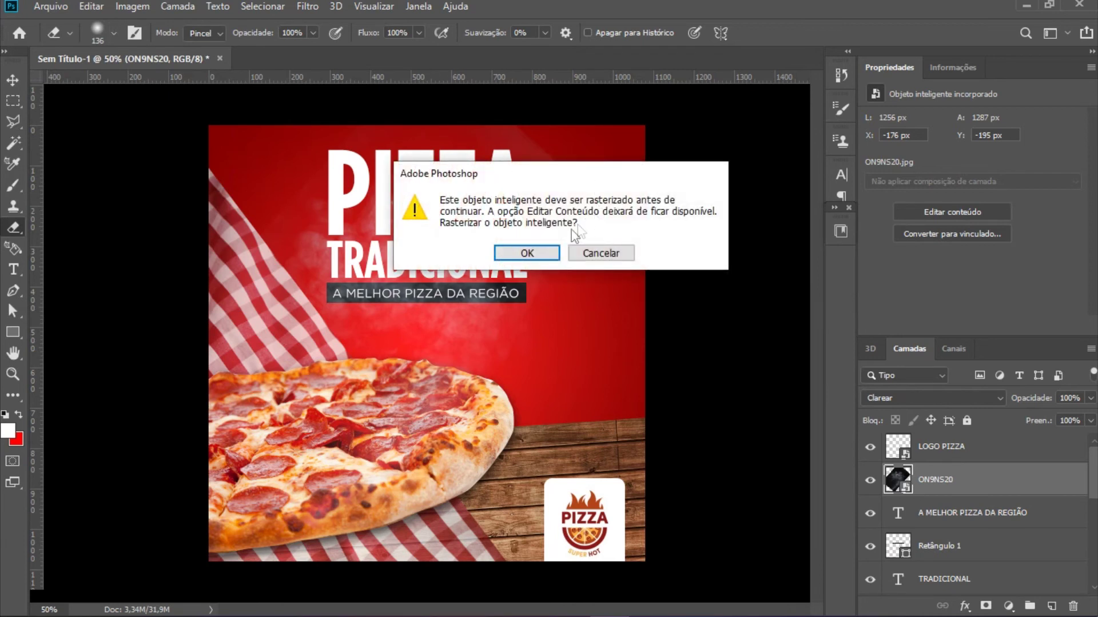
click(523, 253)
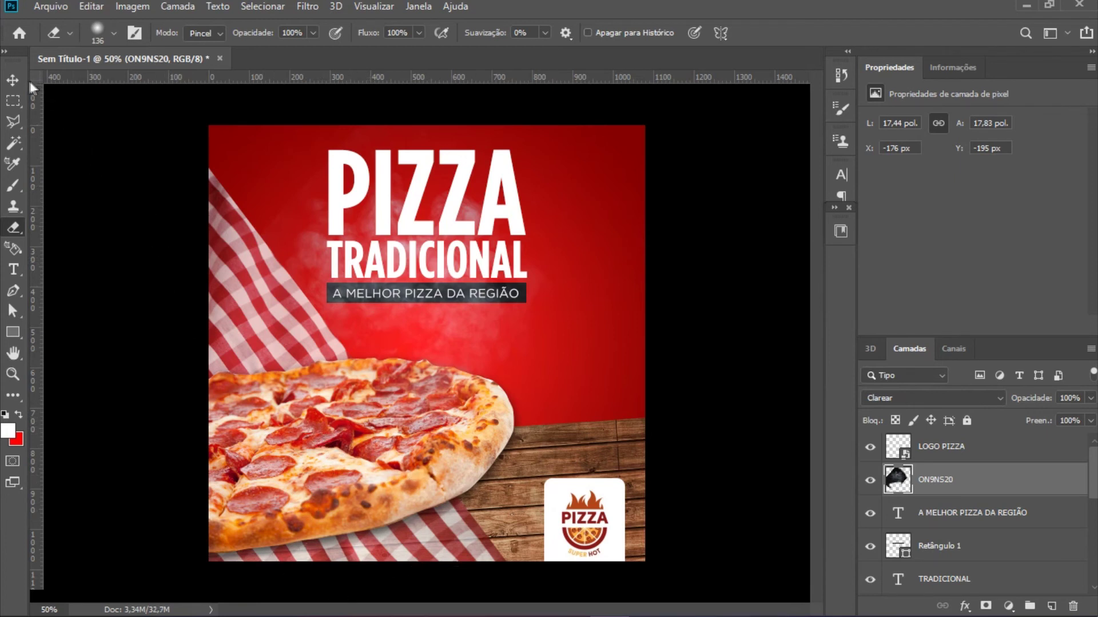
click(13, 81)
click(12, 333)
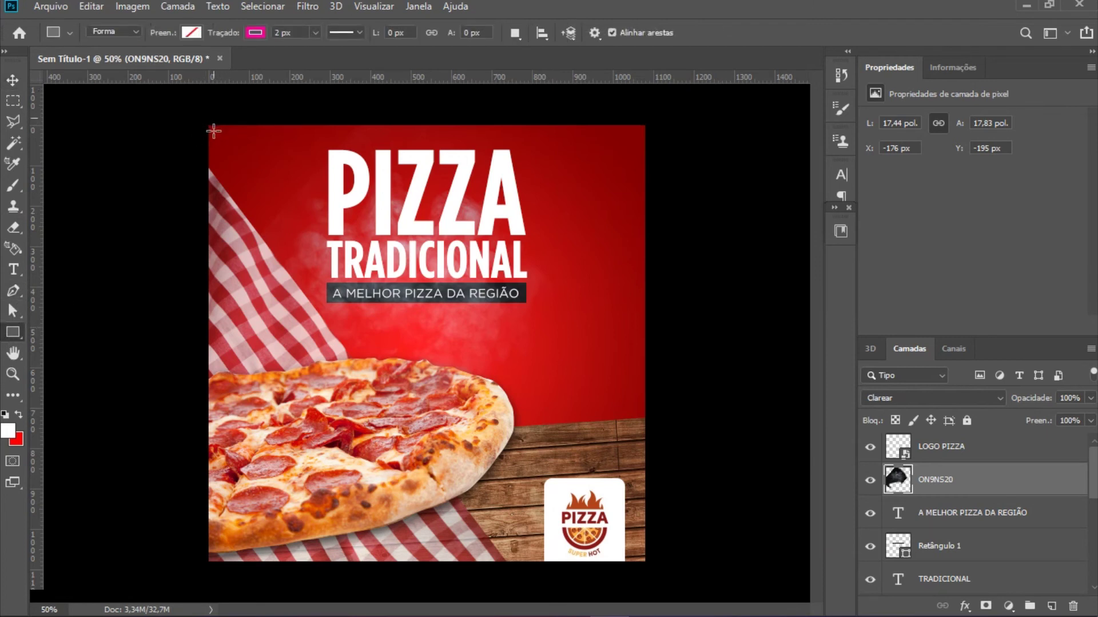
Step: Draw a 1054 × 1056 px frame just inside the ad edges with no fill and a white 2 px outline
drag(214, 131, 622, 539)
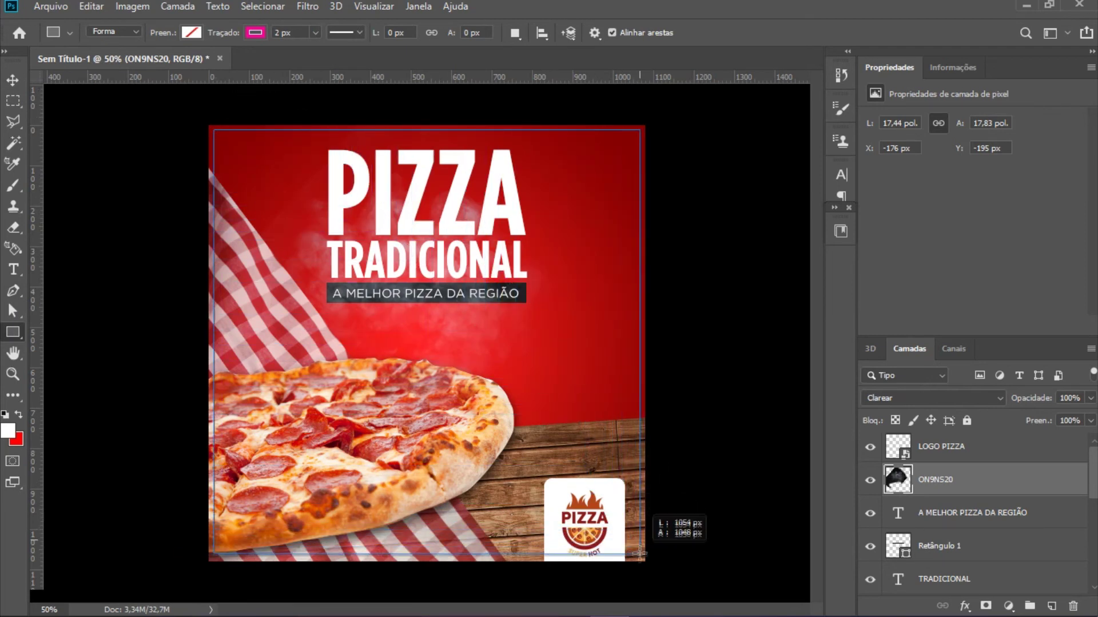
drag(622, 539, 639, 557)
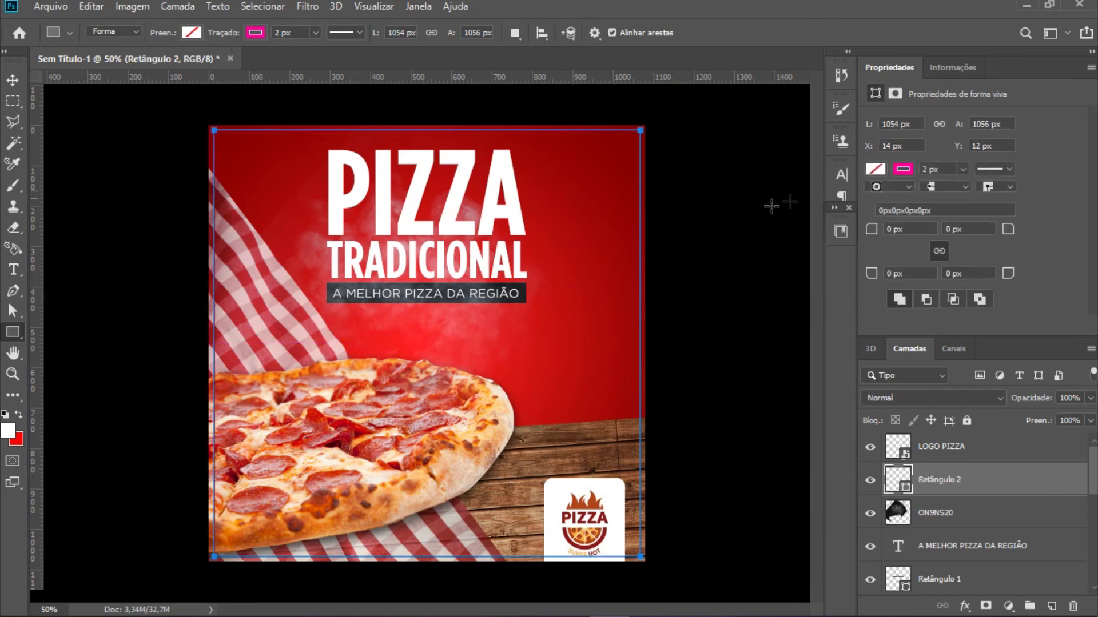
click(905, 170)
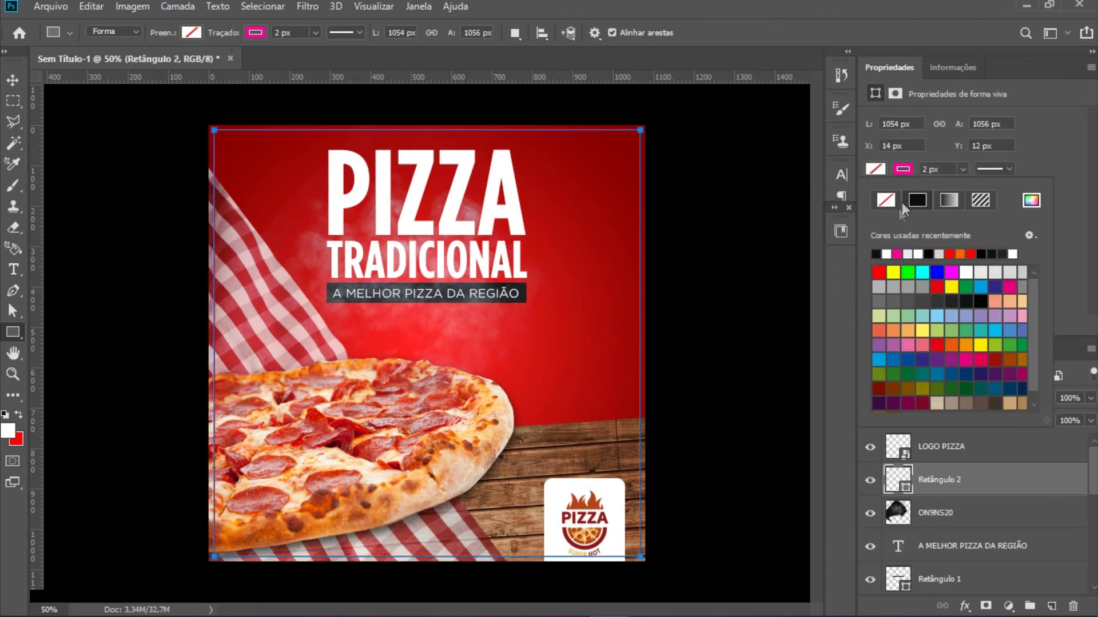
click(887, 255)
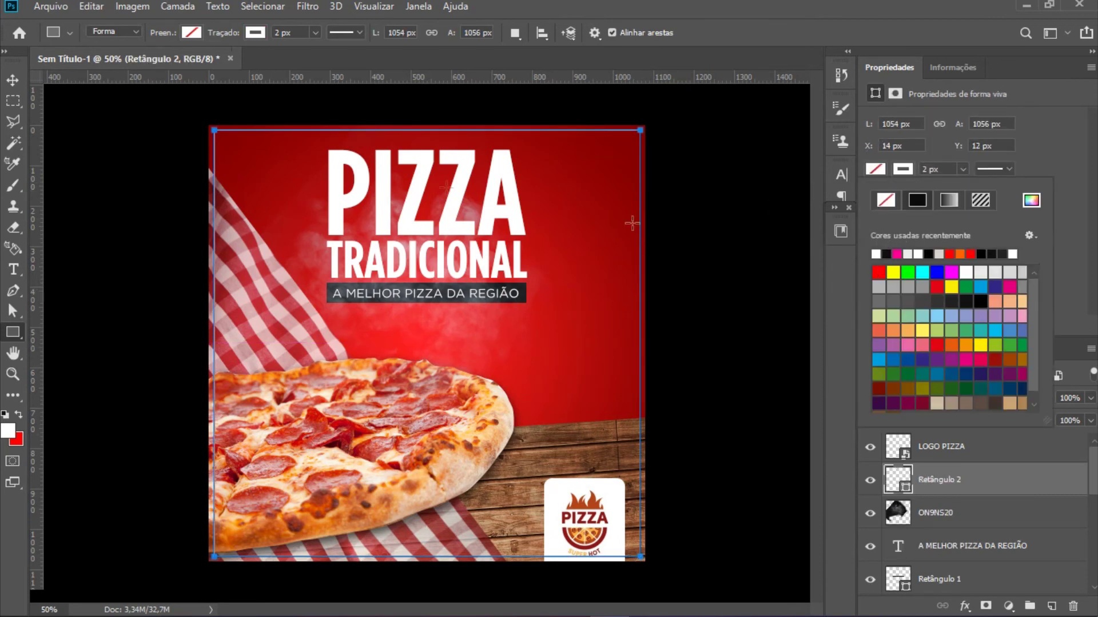
click(12, 78)
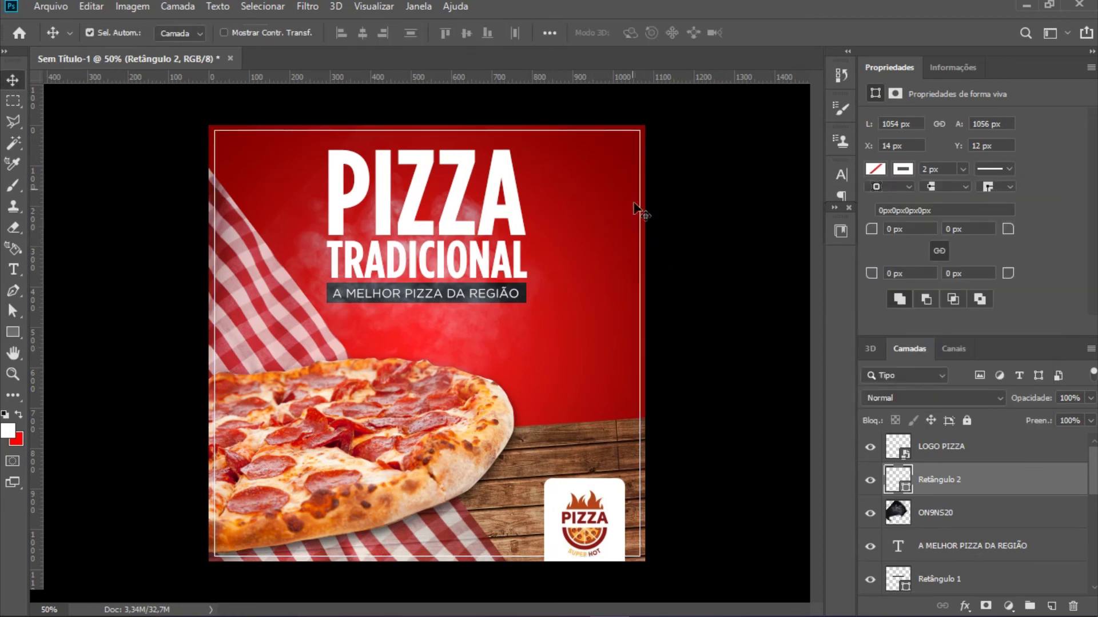
drag(426, 303, 447, 343)
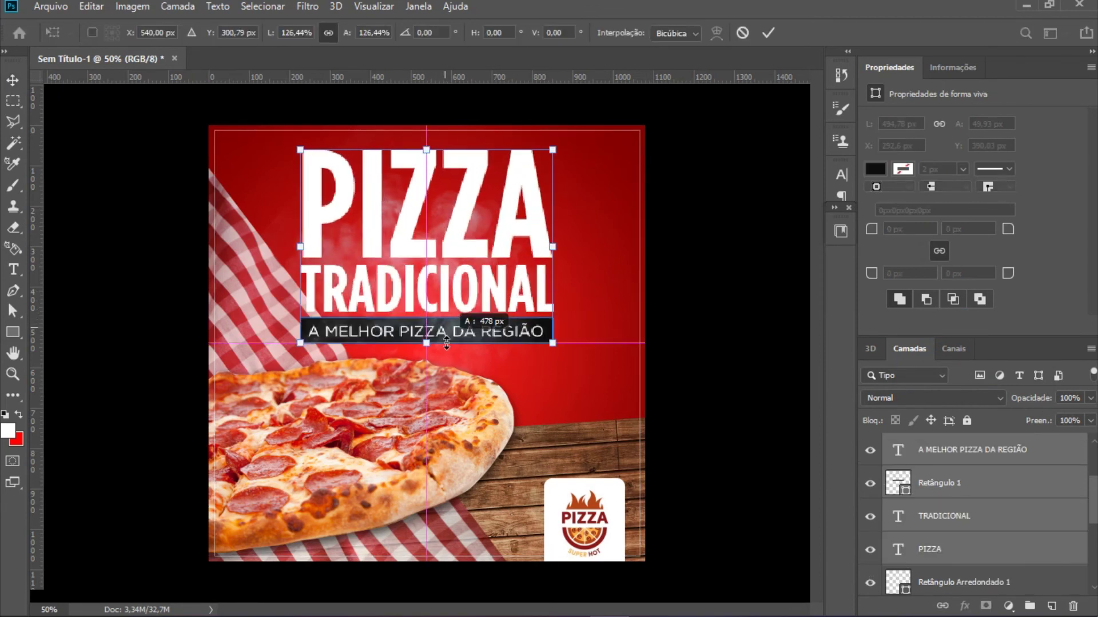
Step: Finish enlarging the PIZZA TRADICIONAL title and subtitle banner to about 121% and apply it
drag(447, 344, 456, 341)
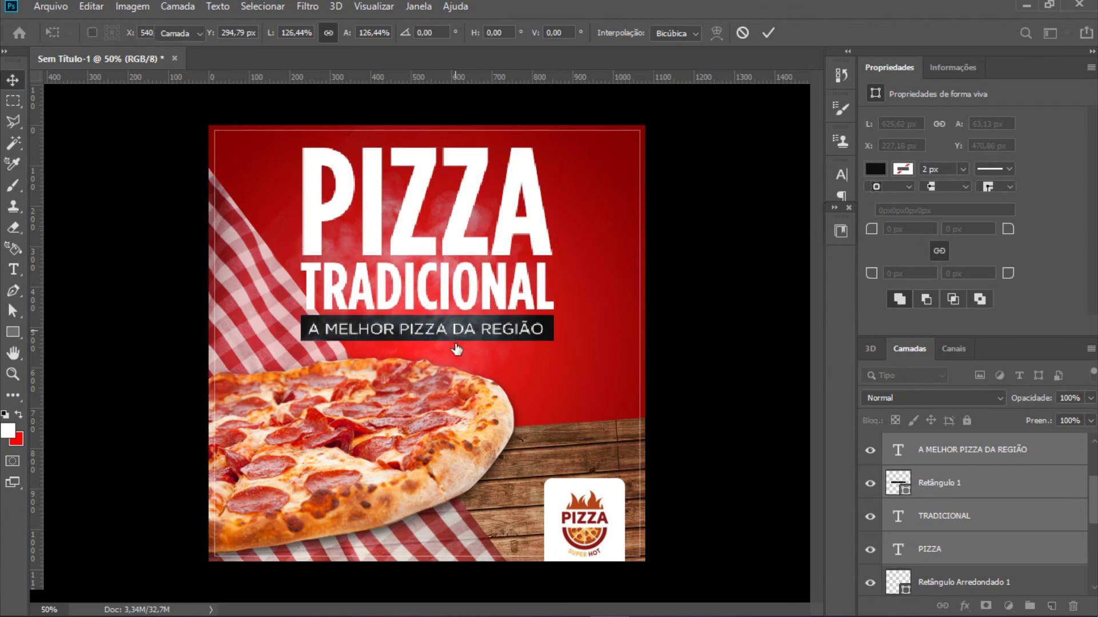
key(Return)
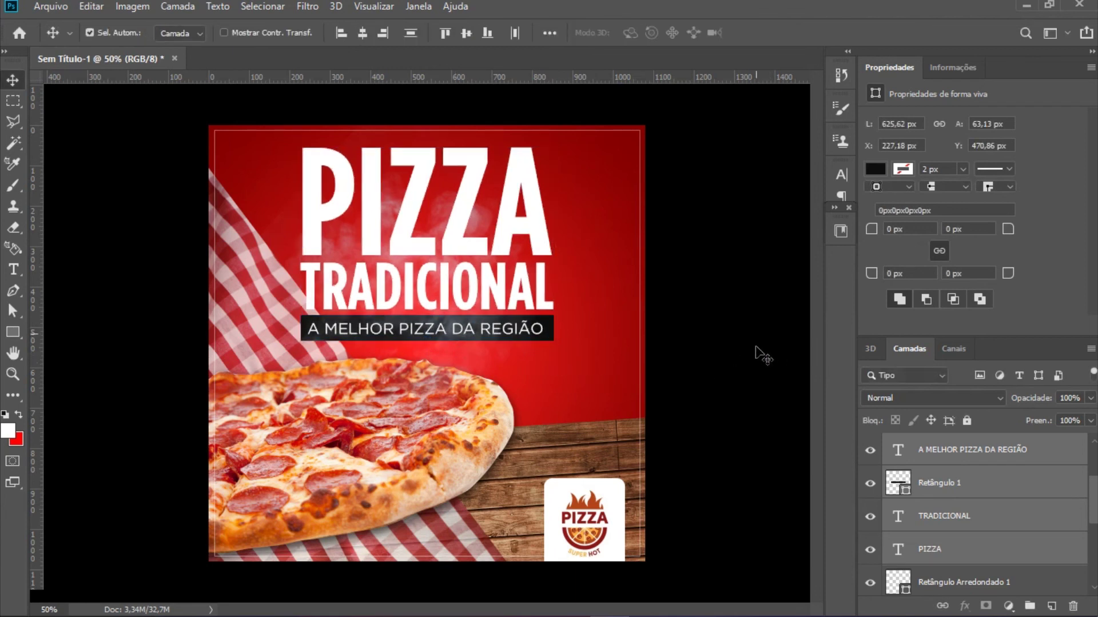
click(338, 486)
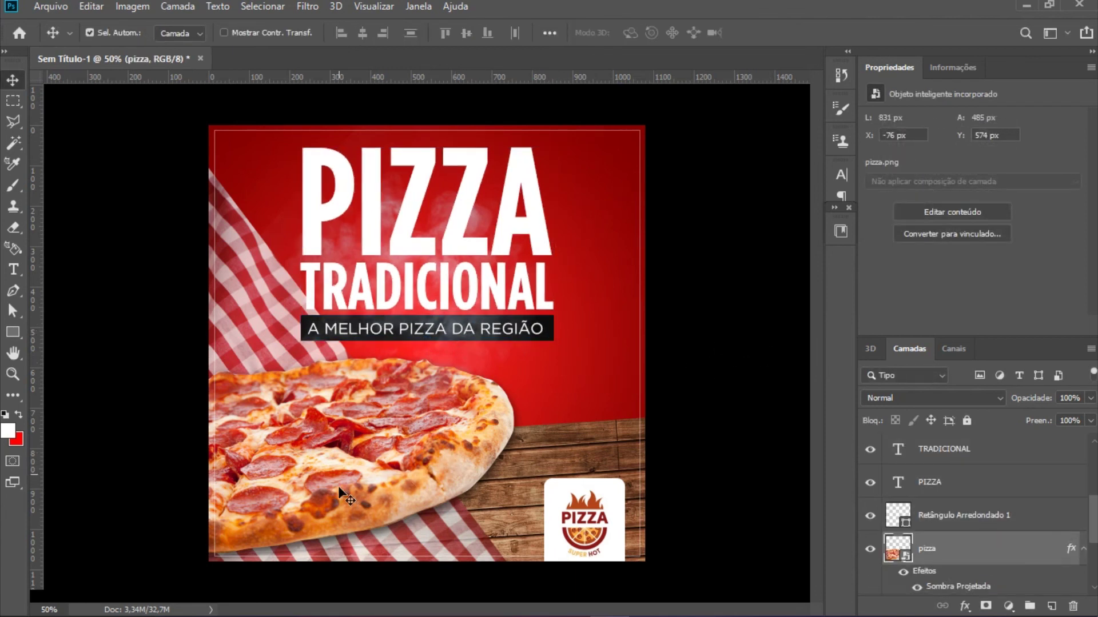
Step: Nudge the pizza photo slightly lower with Free Transform
key(Down)
key(Down)
key(Down)
key(ctrl+t)
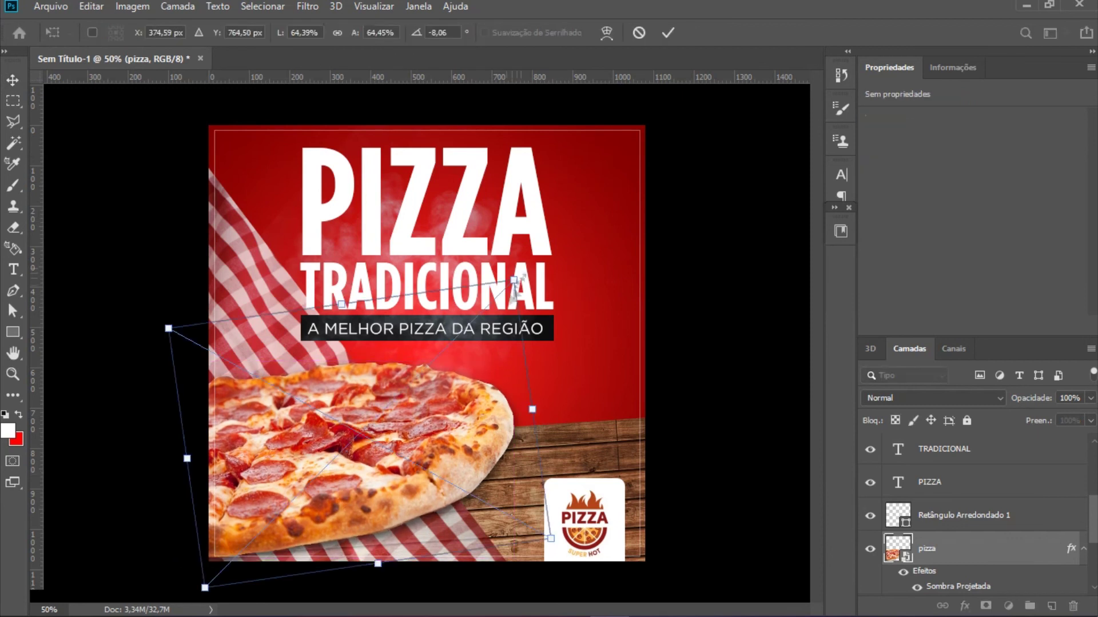
key(Return)
Step: Move the LOGO PIZZA layer and its rounded white card about 20 px left, then deselect
scroll(977, 512, up, 5)
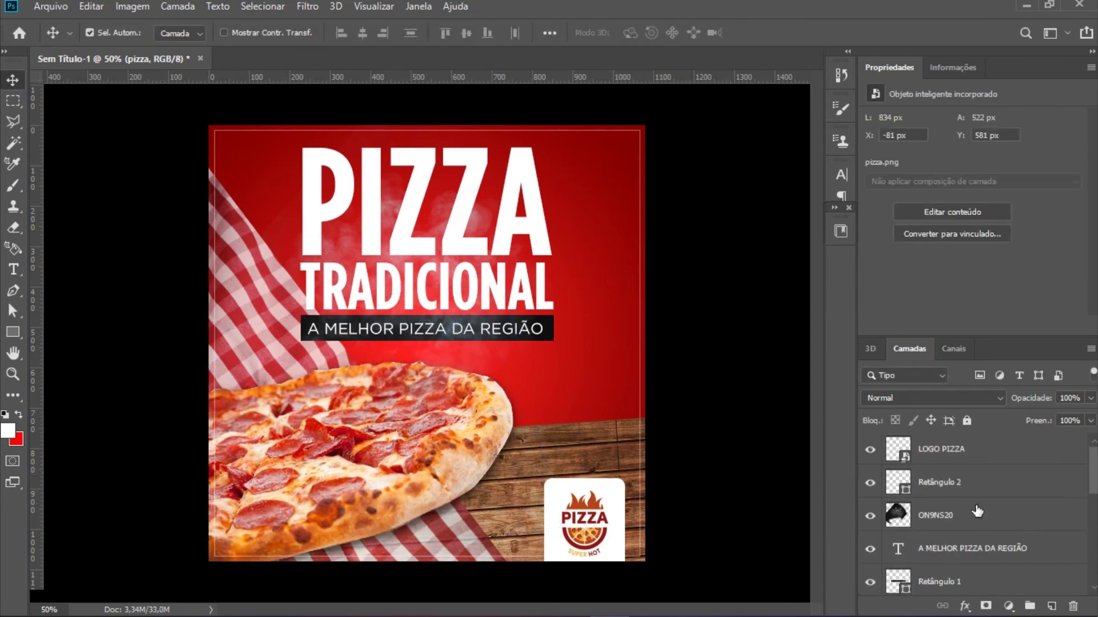
click(972, 451)
shift+click(976, 486)
click(983, 460)
scroll(992, 517, down, 2)
scroll(993, 525, down, 2)
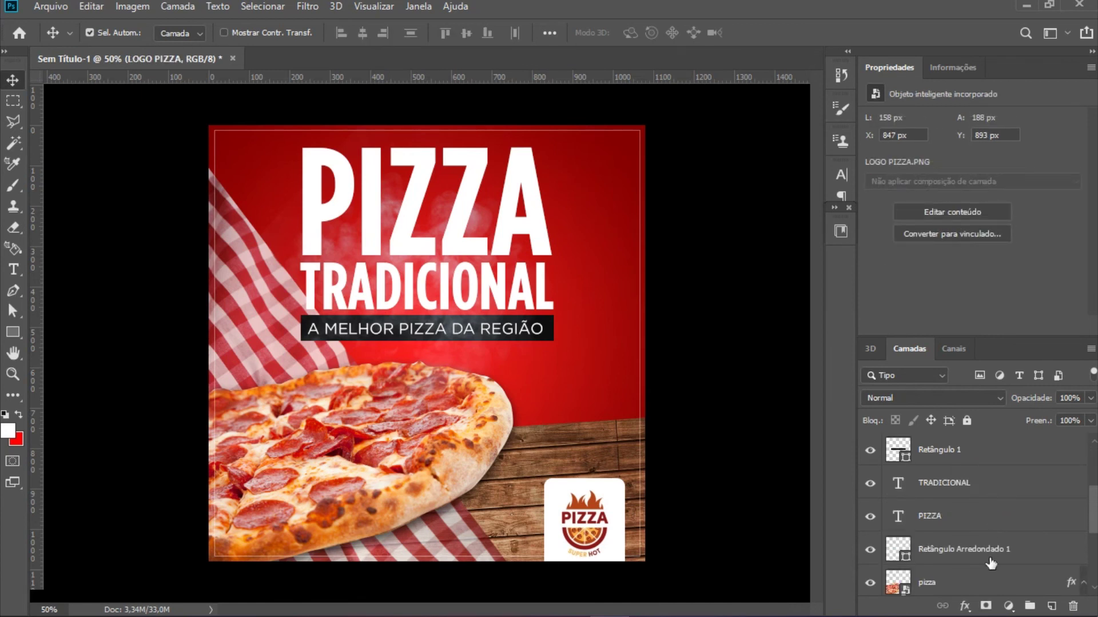
key(ctrl)
ctrl+click(984, 550)
scroll(982, 550, up, 4)
key(Left)
key(Left)
key(Left)
key(Left)
key(Left)
key(Left)
key(Left)
key(Left)
key(Left)
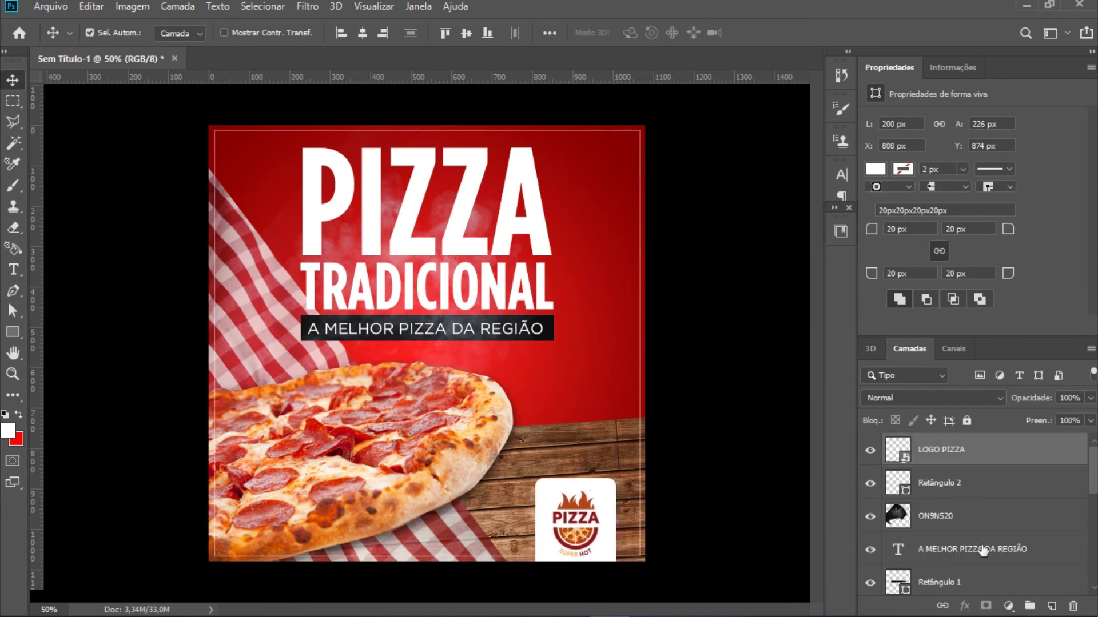
click(727, 370)
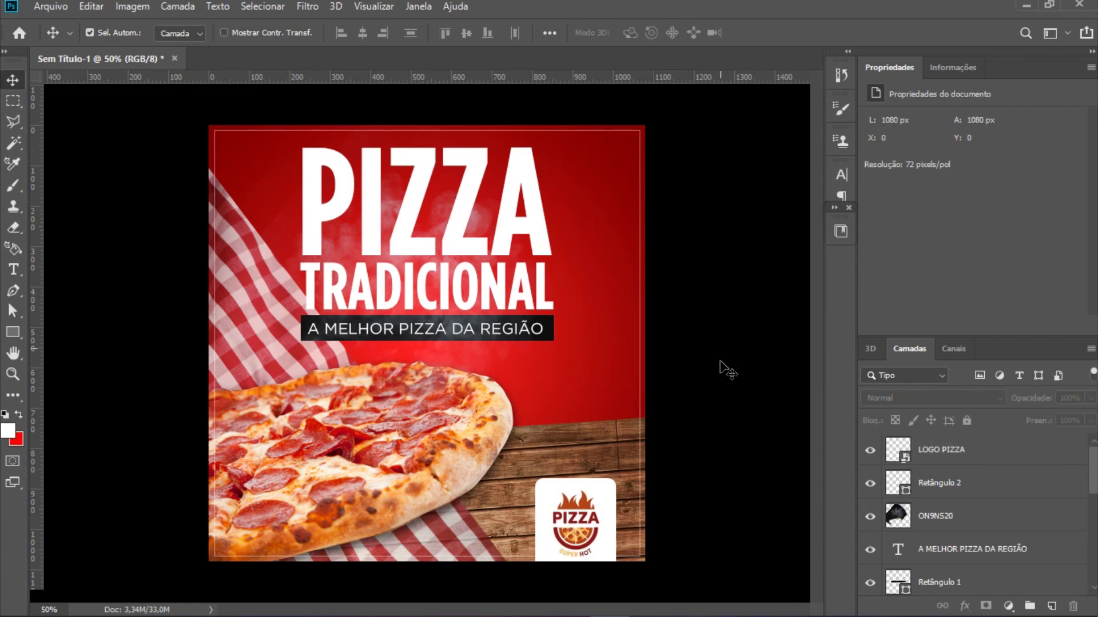